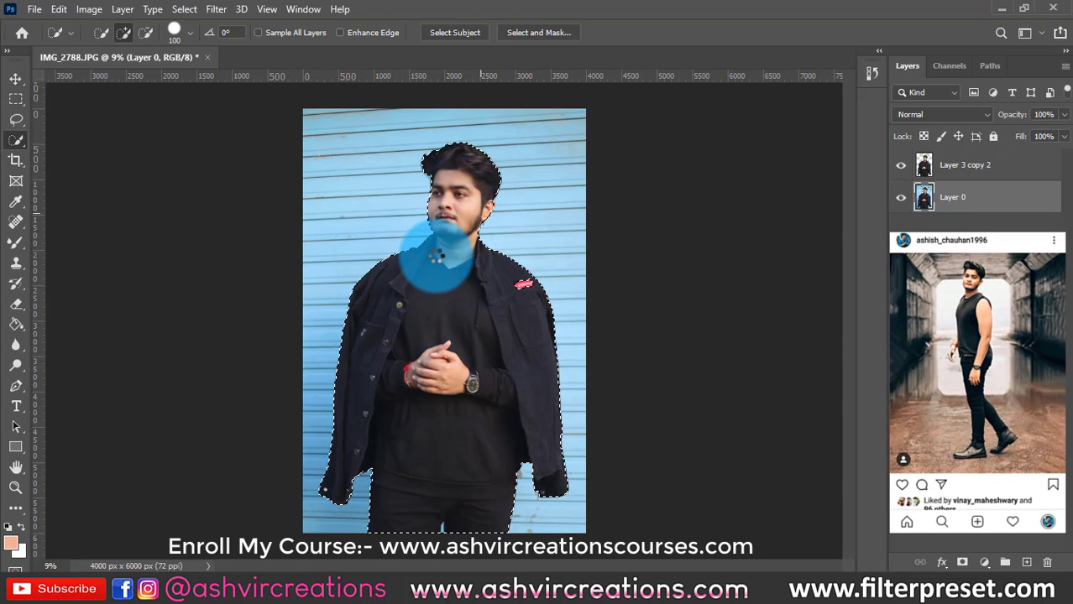
Try copying the selected man to a new layer and hiding the original photo layer to check the cutout.
right_click(443, 250)
click(504, 362)
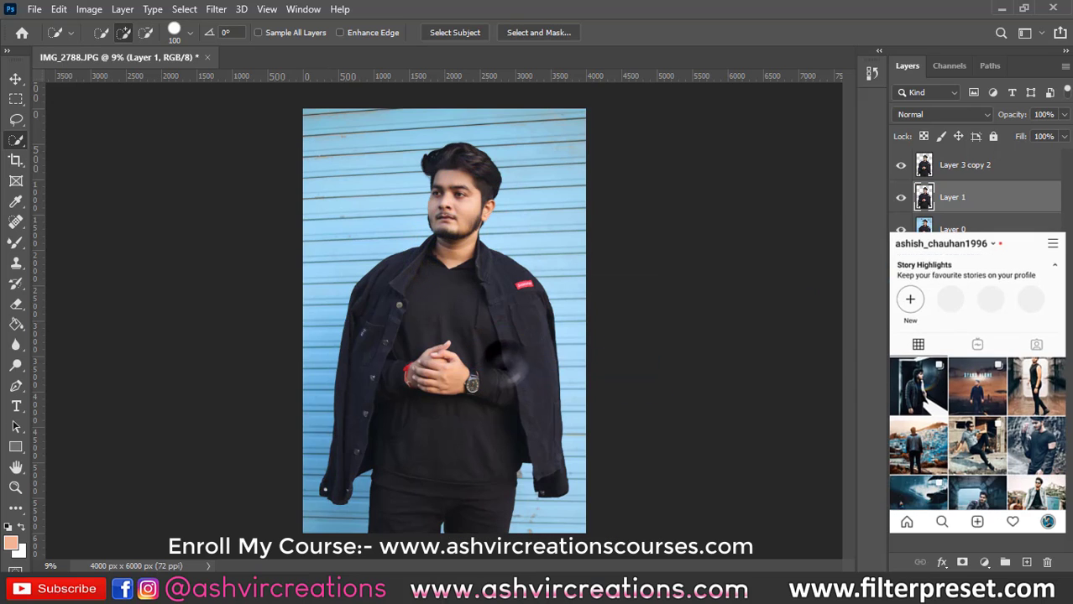
click(899, 228)
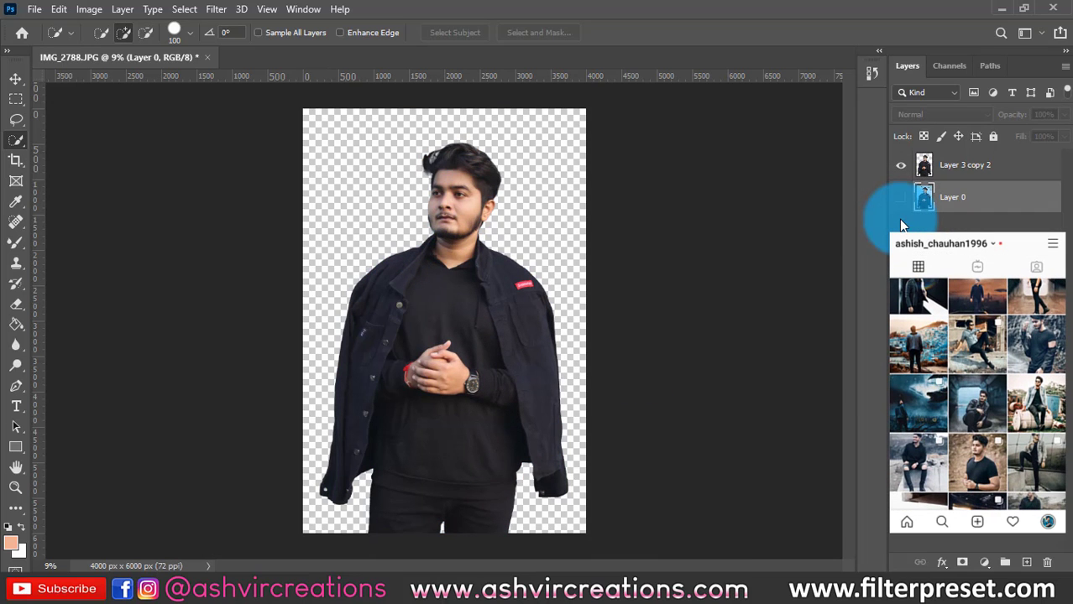
click(900, 196)
Open the background image bg#974.jpg from the Desktop, then return to IMG_2788.JPG and select the cutout layer Layer 3 copy 2.
click(35, 8)
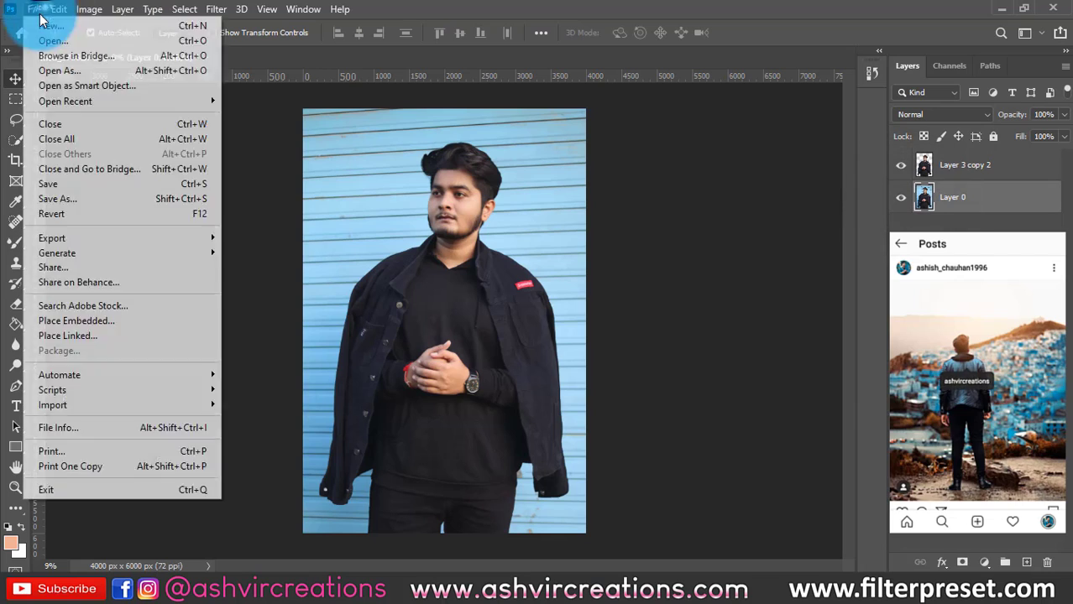
click(37, 42)
scroll(424, 227, down, 5)
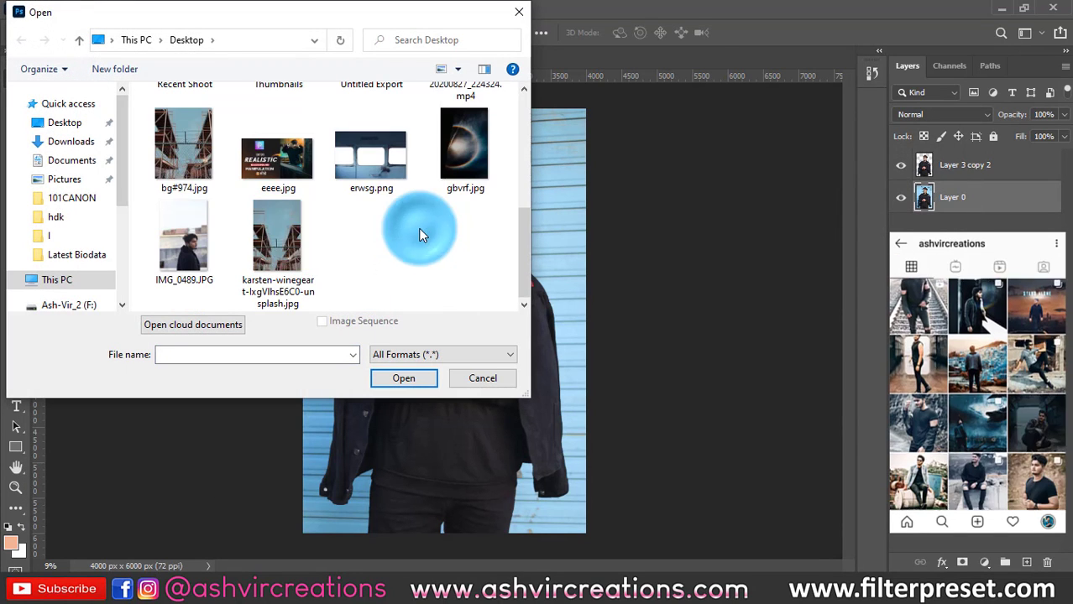
double_click(186, 162)
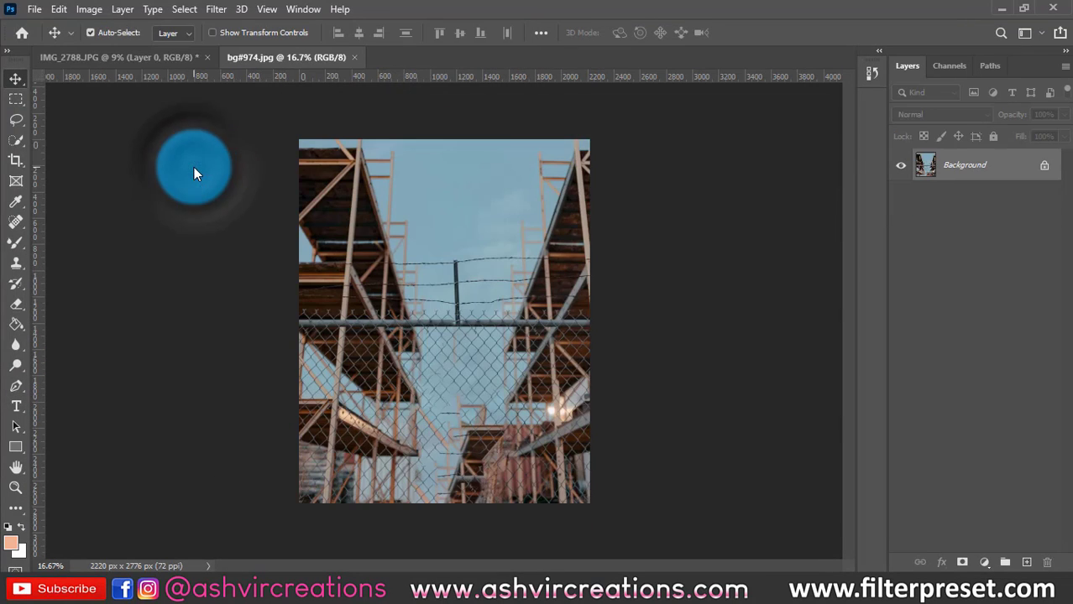
click(150, 59)
mouse_move(982, 168)
mouse_down()
mouse_move(856, 185)
mouse_move(484, 191)
mouse_move(990, 168)
mouse_up()
right_click(990, 168)
click(857, 86)
click(463, 217)
click(529, 210)
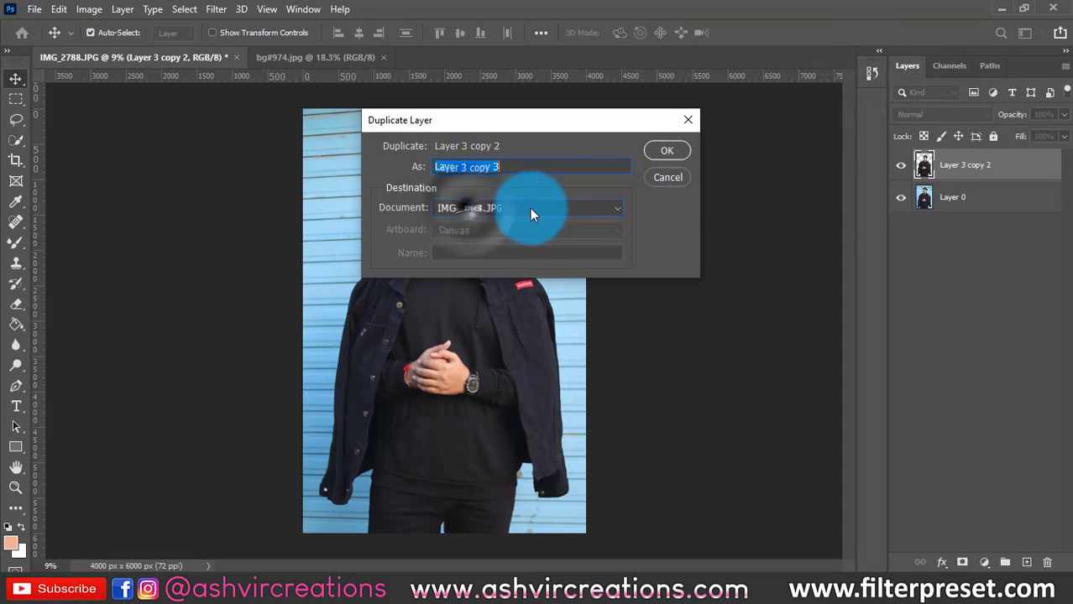
click(667, 179)
Duplicate the cutout layer Layer 3 copy 2 into the bg#974.jpg document.
right_click(944, 168)
click(820, 86)
click(517, 210)
click(470, 239)
click(663, 151)
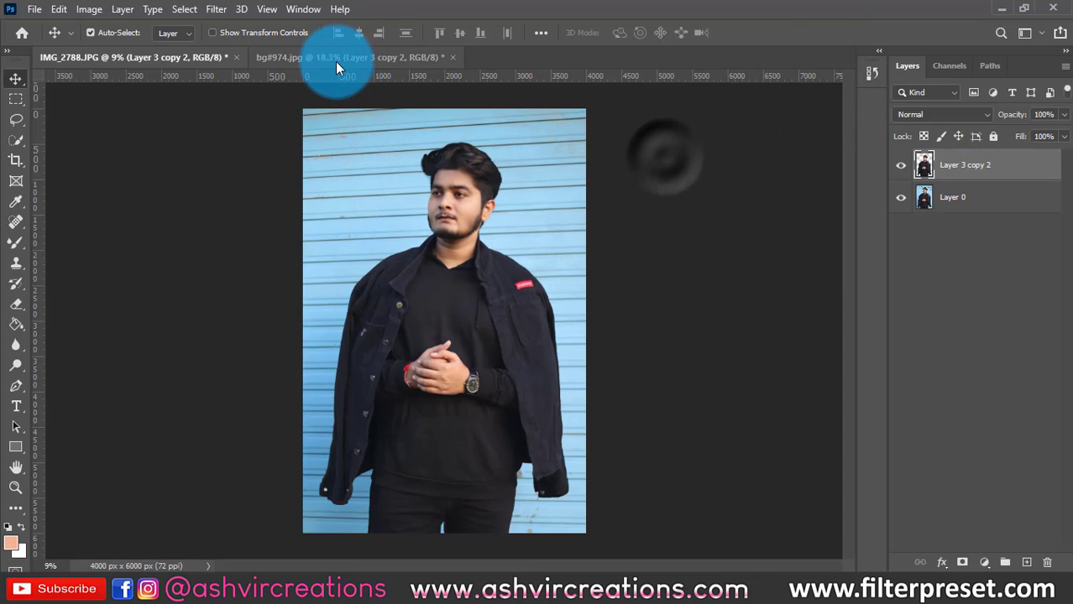
In bg#974.jpg, scale the man to about 34.73% and place him centred in front of the fence at the image's lower edge.
click(335, 58)
drag(402, 163, 435, 179)
key(ctrl+t)
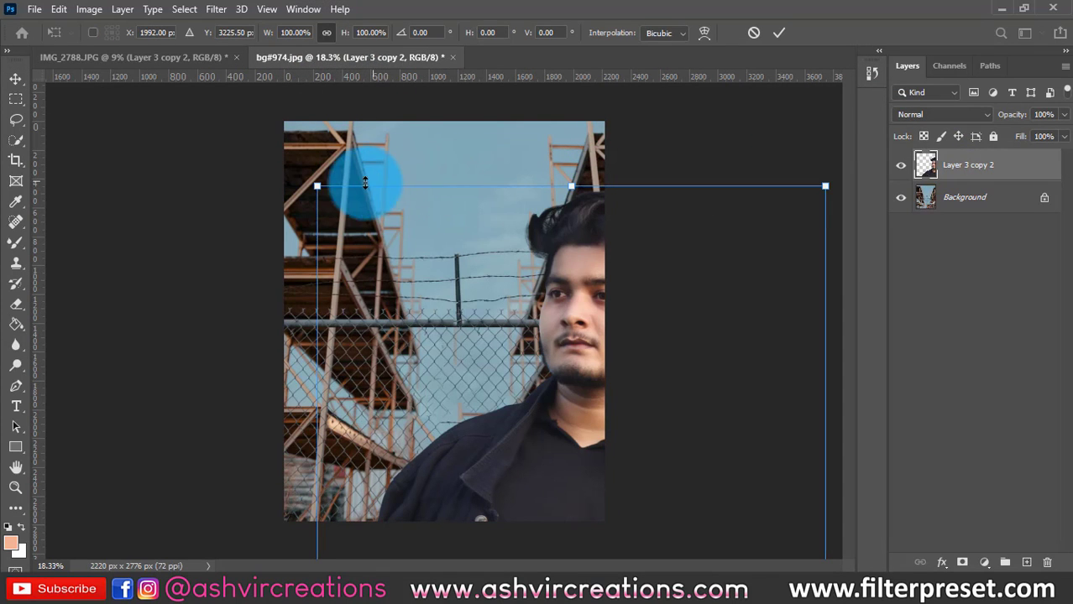
drag(323, 186, 549, 344)
drag(613, 496, 483, 246)
drag(561, 150, 500, 240)
scroll(426, 315, up, 1)
drag(426, 315, 464, 317)
scroll(463, 317, up, 1)
scroll(463, 316, up, 1)
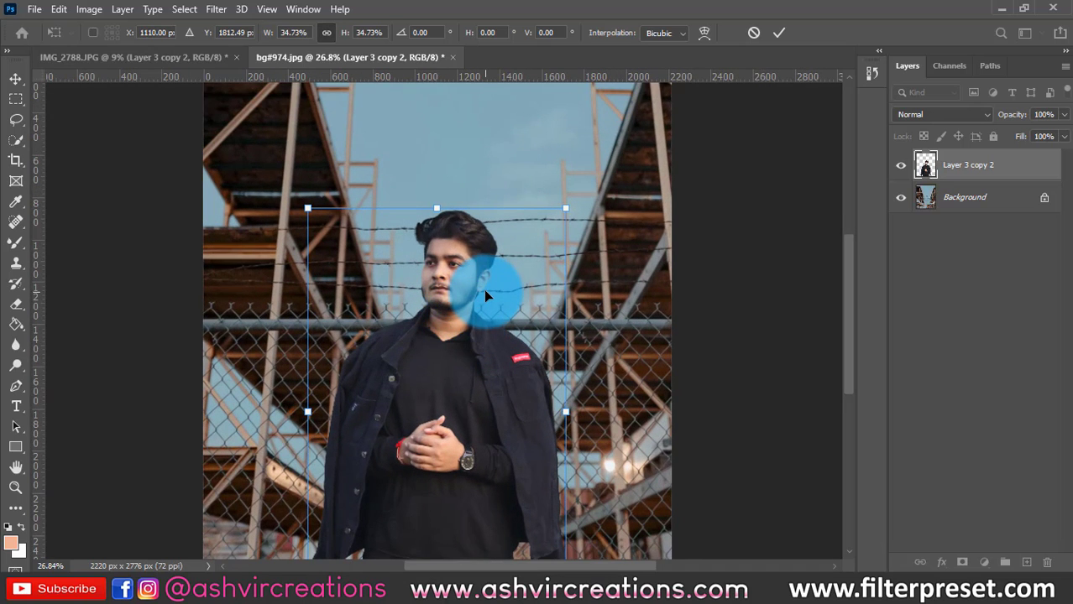
scroll(484, 288, down, 2)
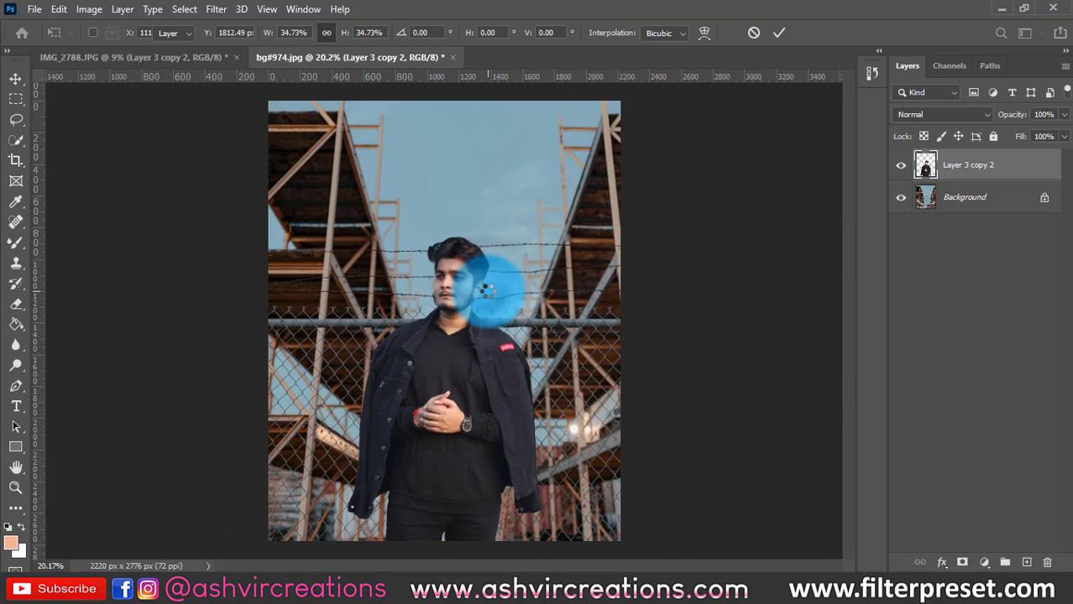
key(Return)
Open the Liquify filter on the man's cutout layer, with his head and hair in close view.
scroll(462, 277, up, 3)
scroll(459, 265, up, 7)
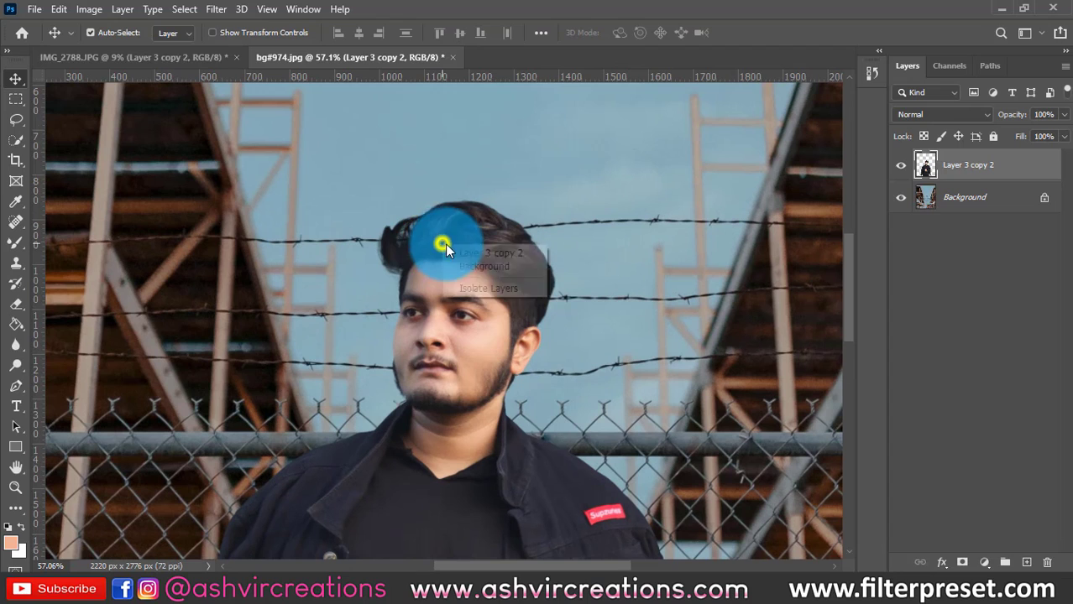
click(216, 9)
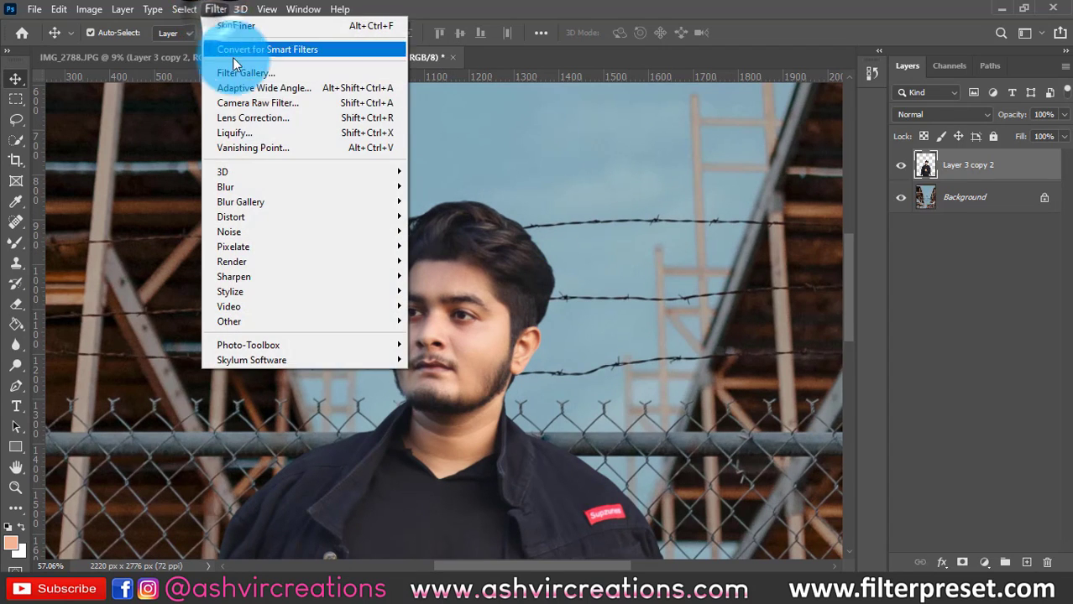
click(239, 132)
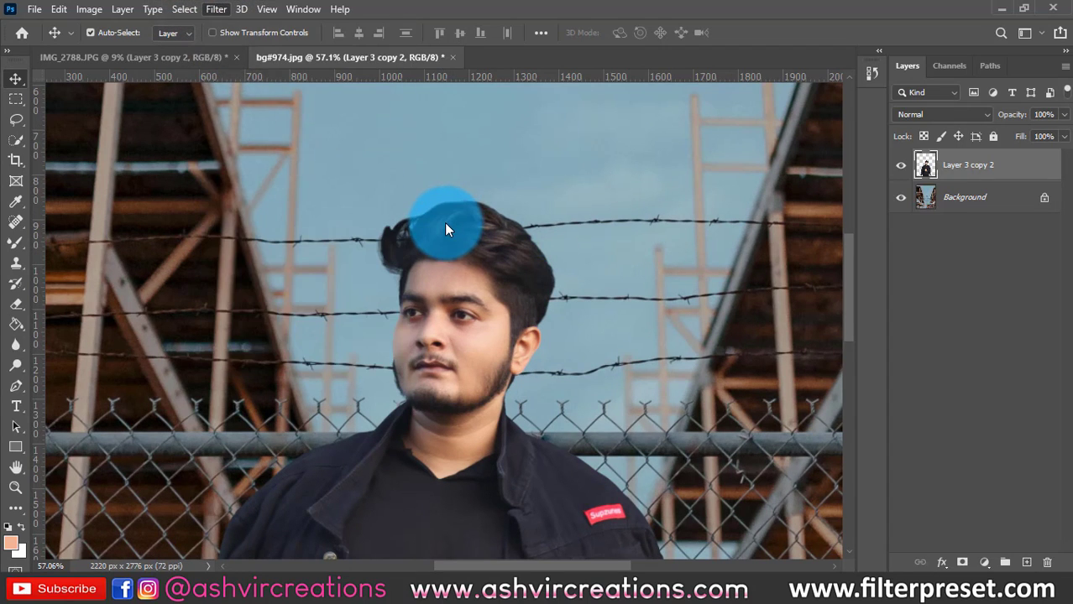
scroll(382, 178, up, 5)
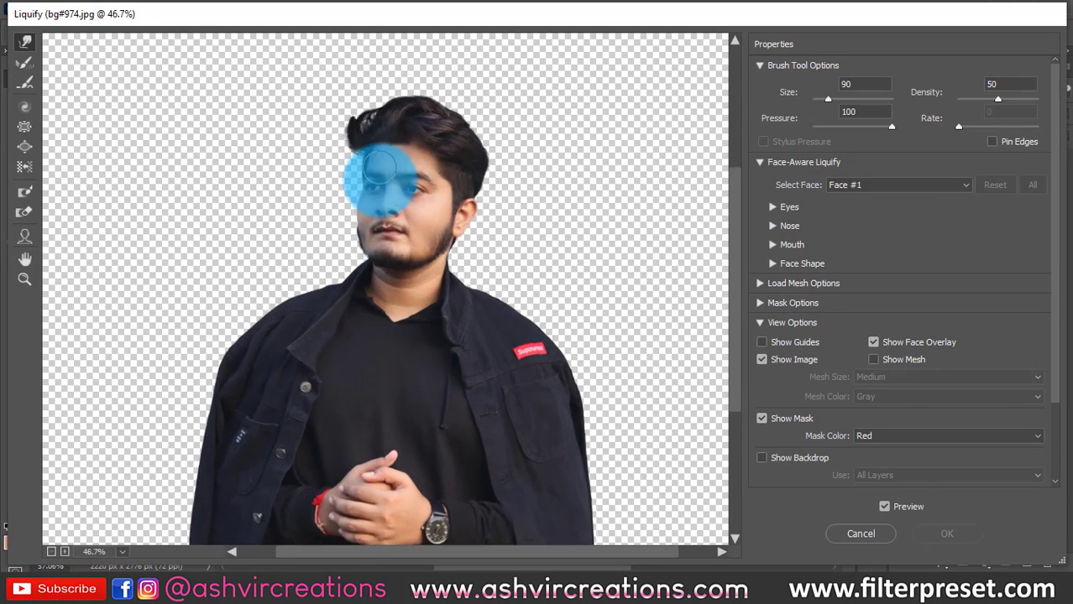
drag(371, 239, 421, 372)
scroll(363, 248, up, 6)
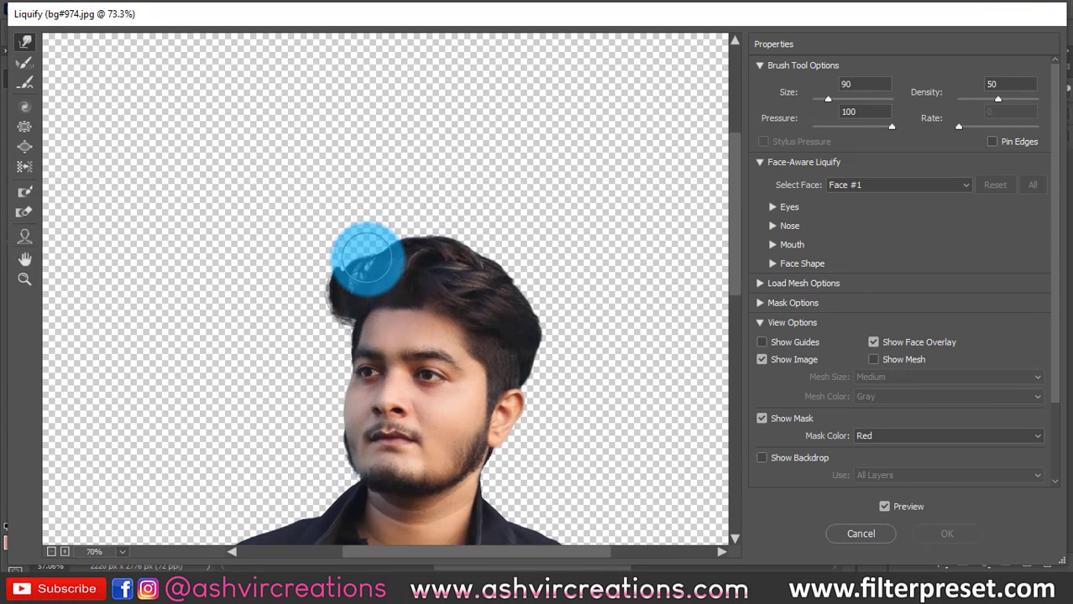
Reshape the front outline of the man's hair with the Forward Warp tool, using an enlarged brush of about 175.
key(bracketright)
key(bracketright)
key(bracketright)
key(bracketright)
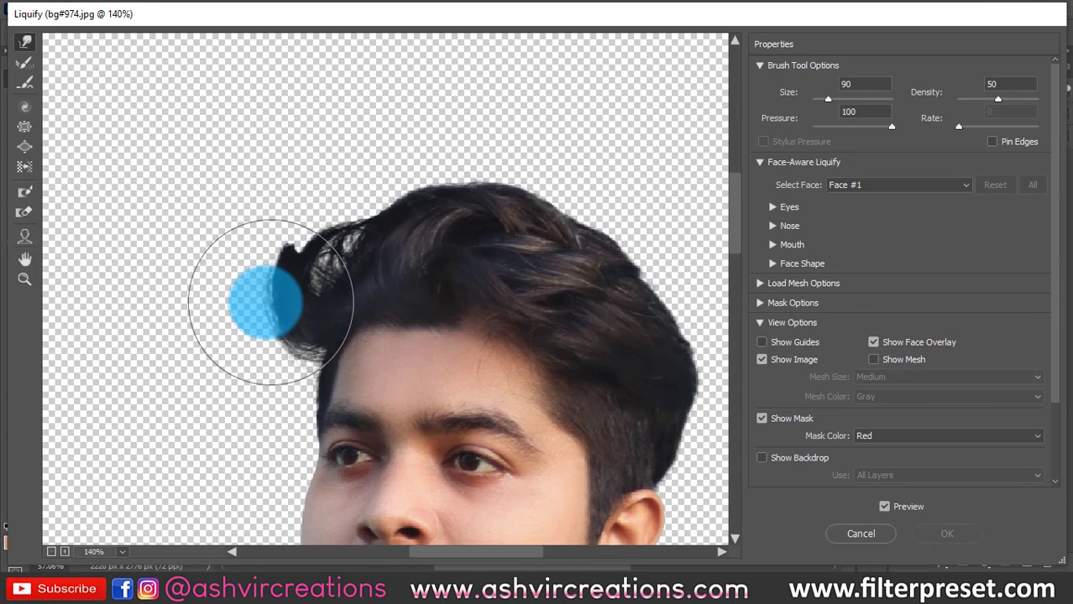
mouse_move(254, 277)
mouse_down()
mouse_move(260, 323)
mouse_move(263, 250)
mouse_move(324, 218)
mouse_up()
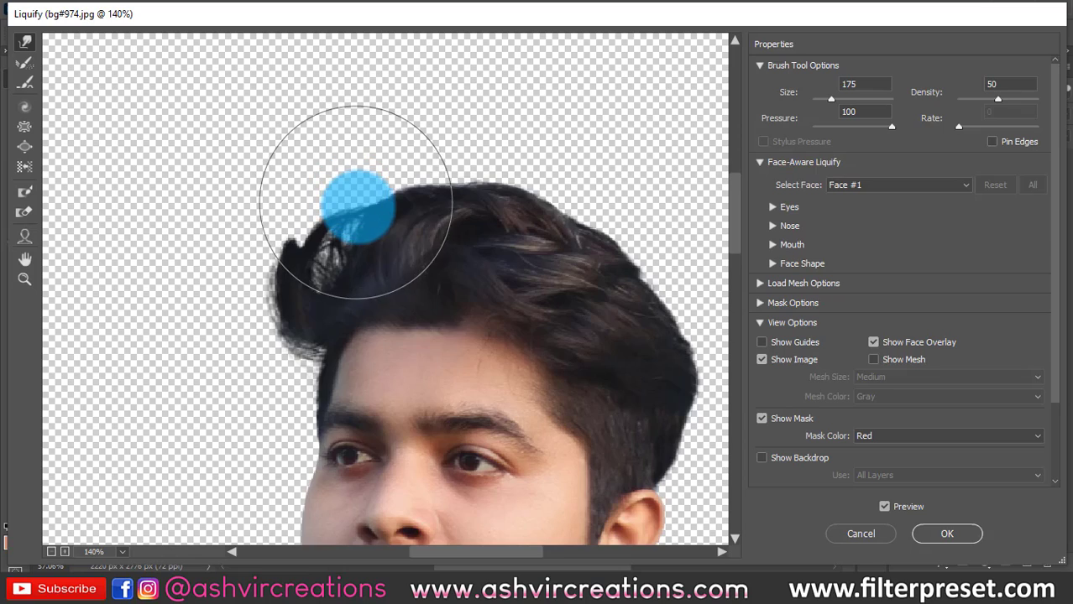
key(ctrl+minus)
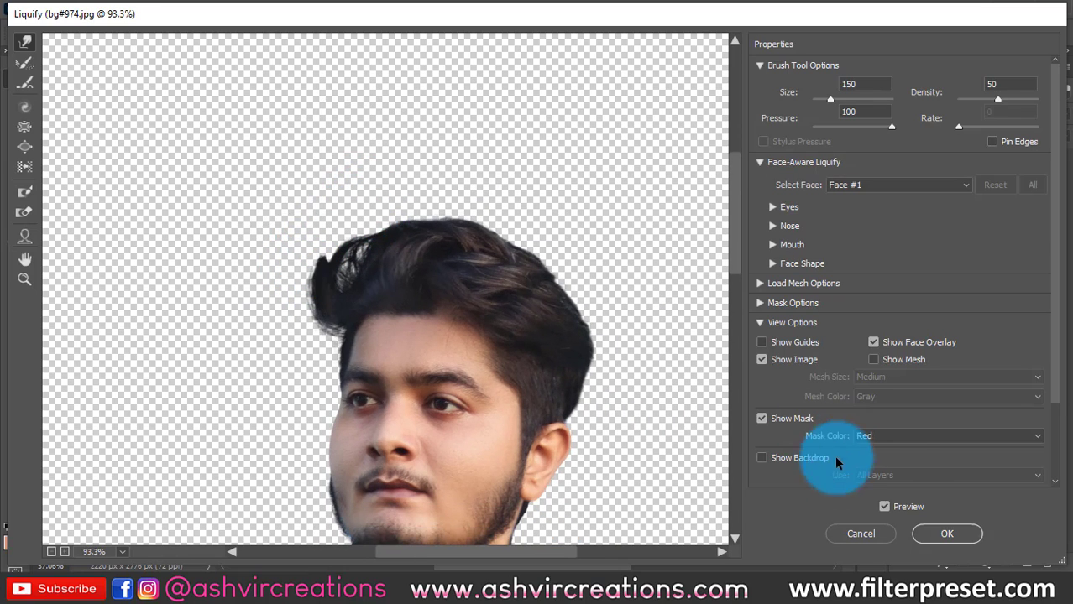
Compare the reshaped hair with and without the preview, reduce the warp brush to 100, and apply the Liquify filter.
click(886, 507)
click(886, 507)
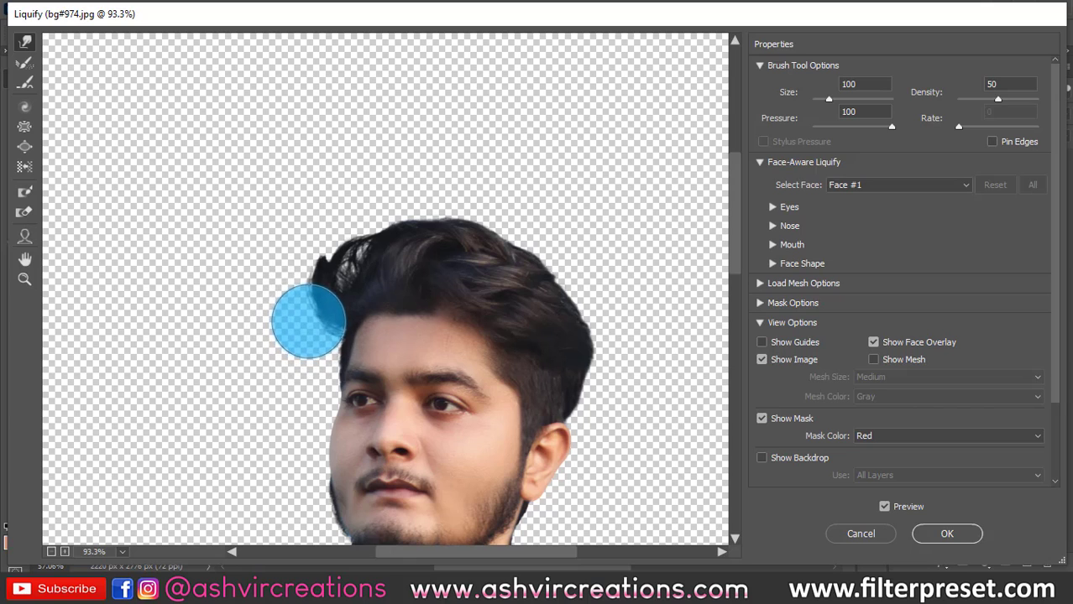
scroll(369, 245, down, 2)
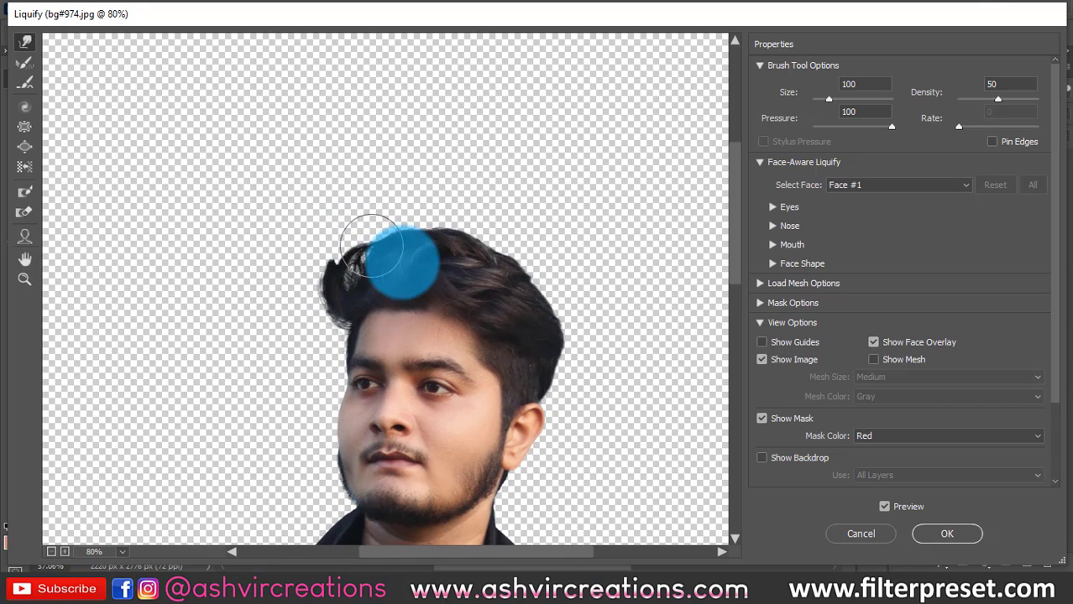
click(887, 508)
click(887, 508)
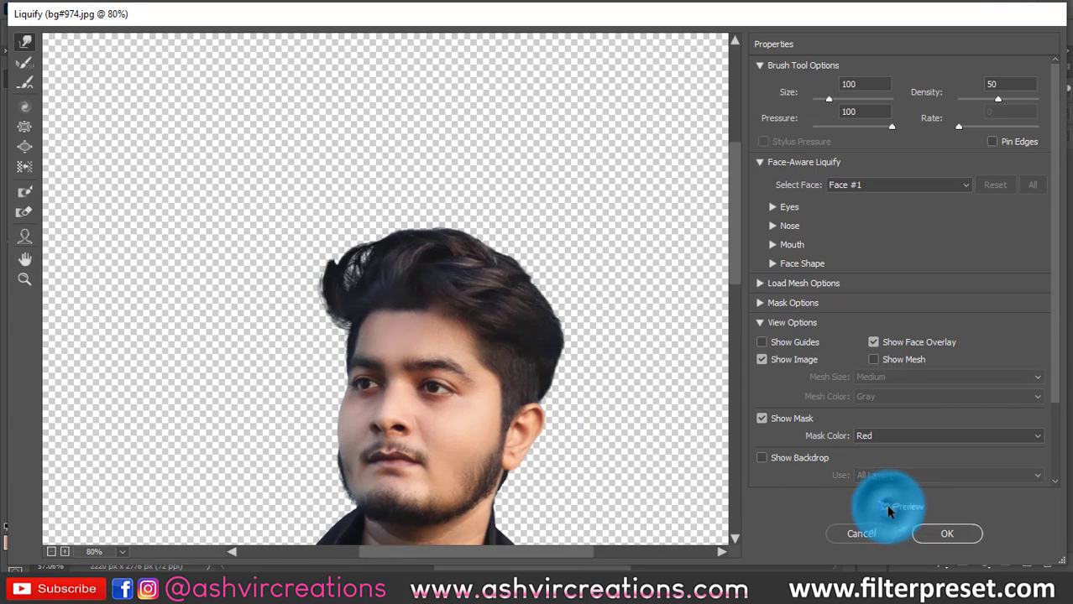
click(944, 534)
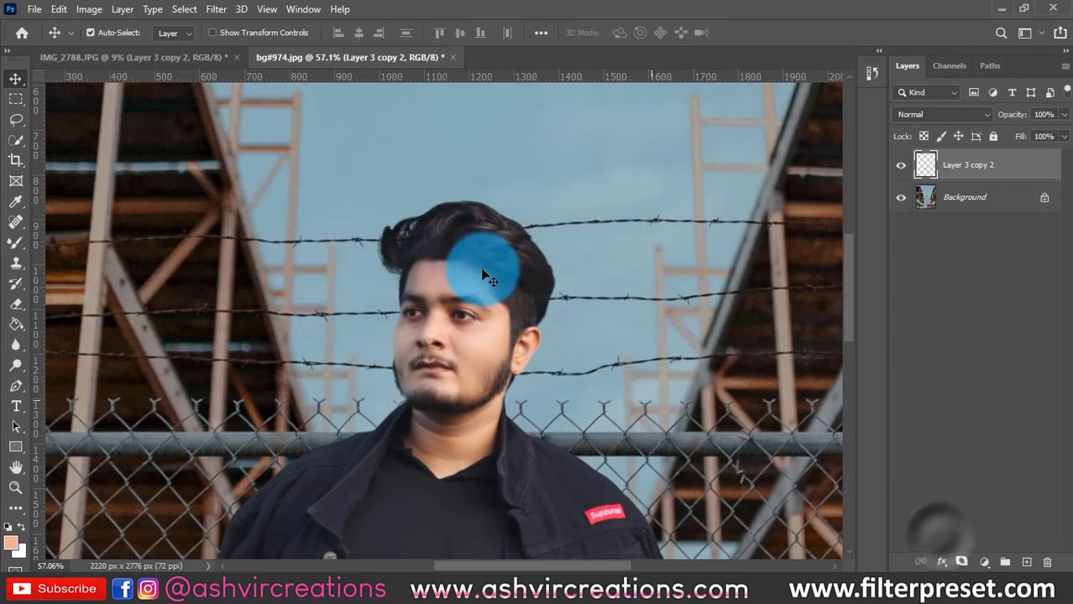
Add a new layer above the man's cutout and make a rectangular selection around his head and shoulders.
scroll(466, 225, down, 3)
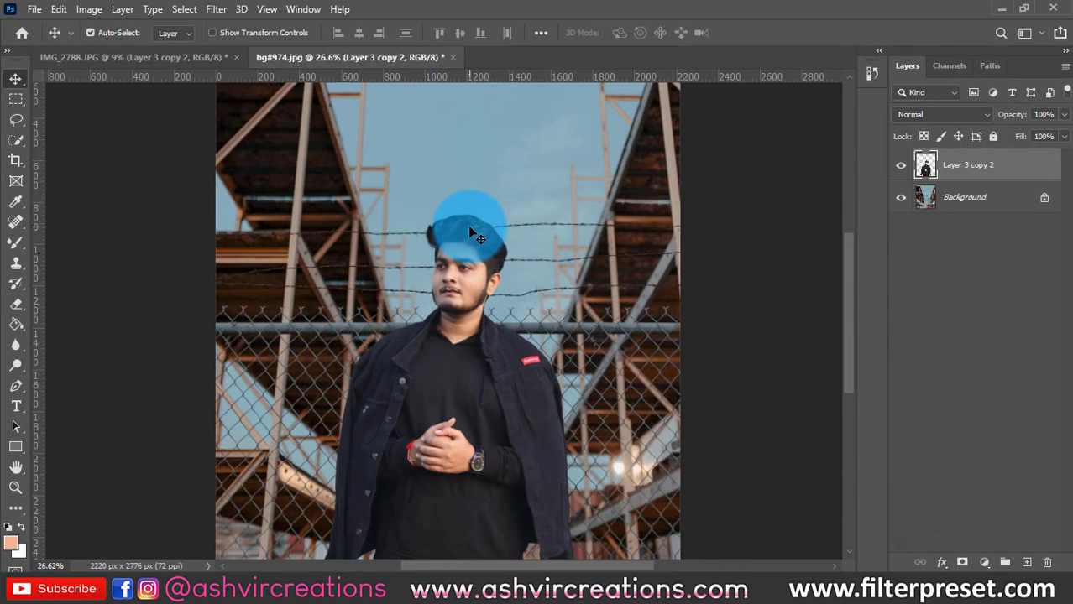
scroll(469, 228, down, 2)
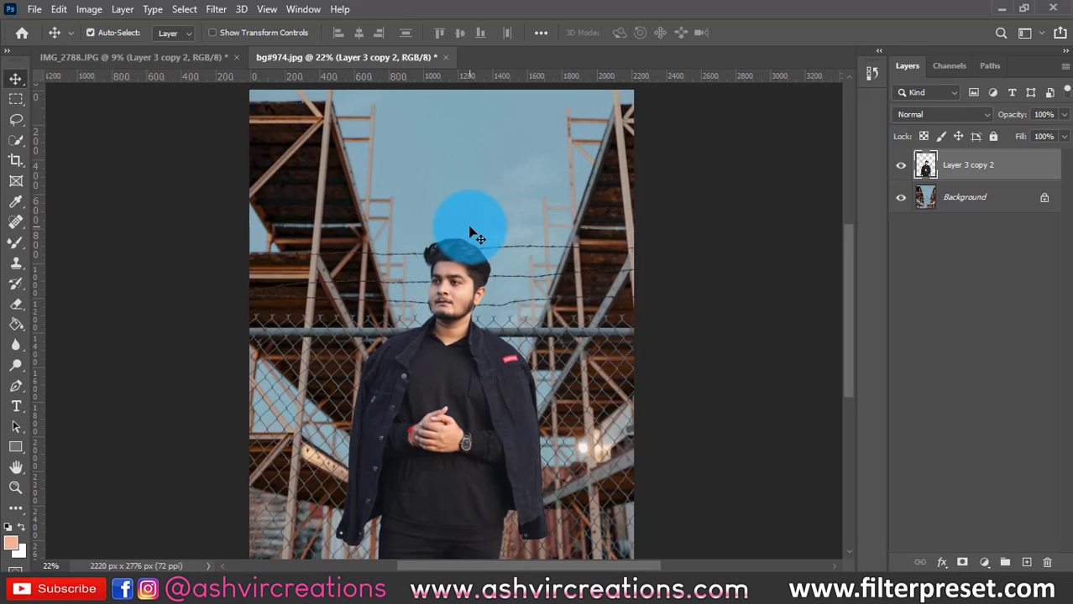
scroll(472, 233, up, 4)
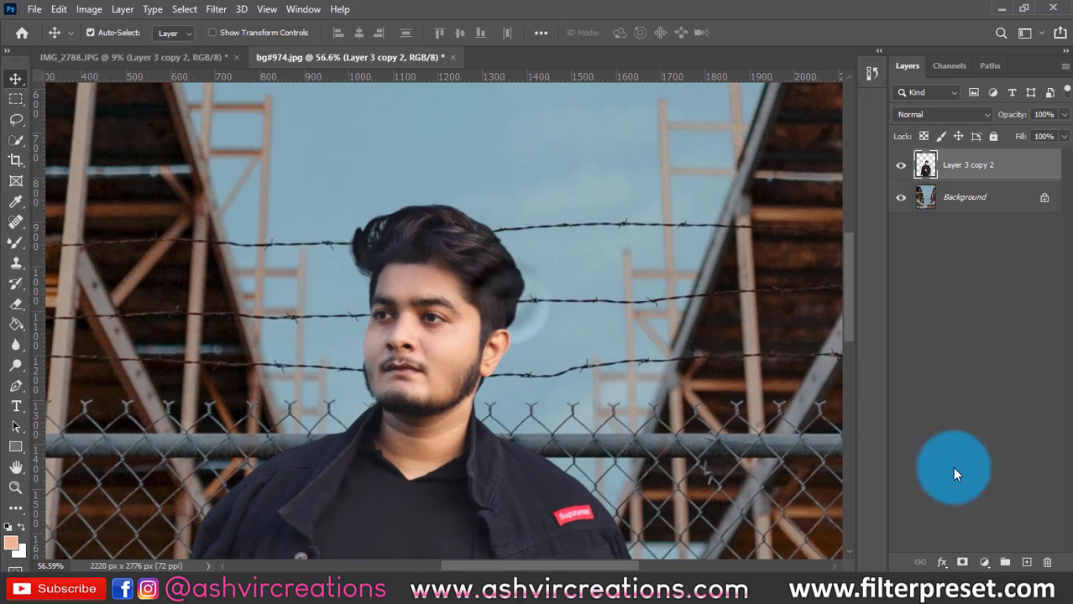
click(1026, 562)
click(15, 98)
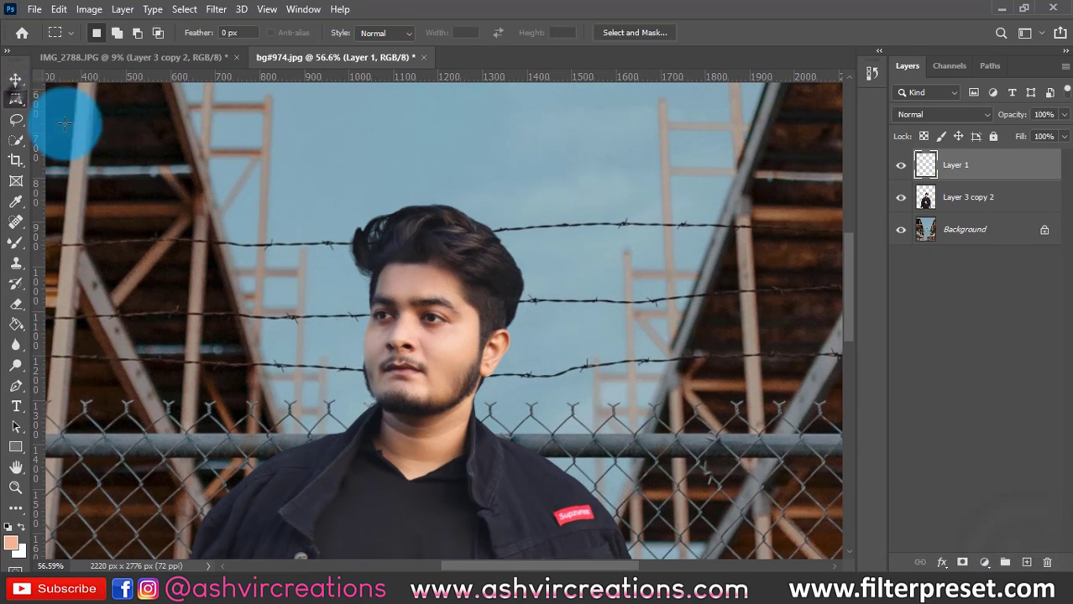
drag(236, 127, 606, 534)
Fill the rectangular selection with 50% Gray and set the new layer's blend mode to Overlay.
right_click(481, 337)
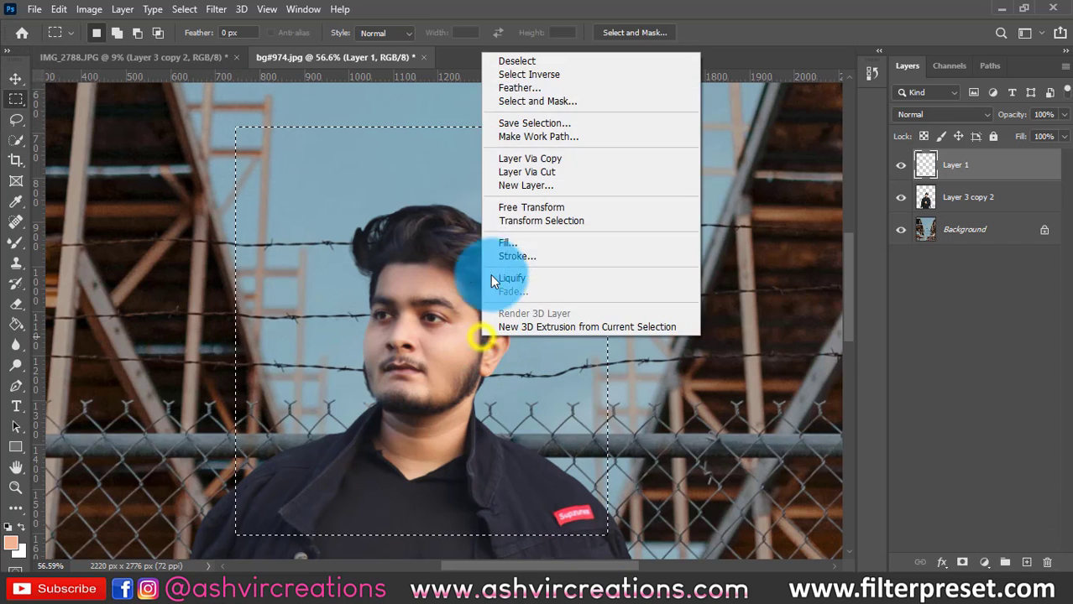
click(505, 243)
click(527, 139)
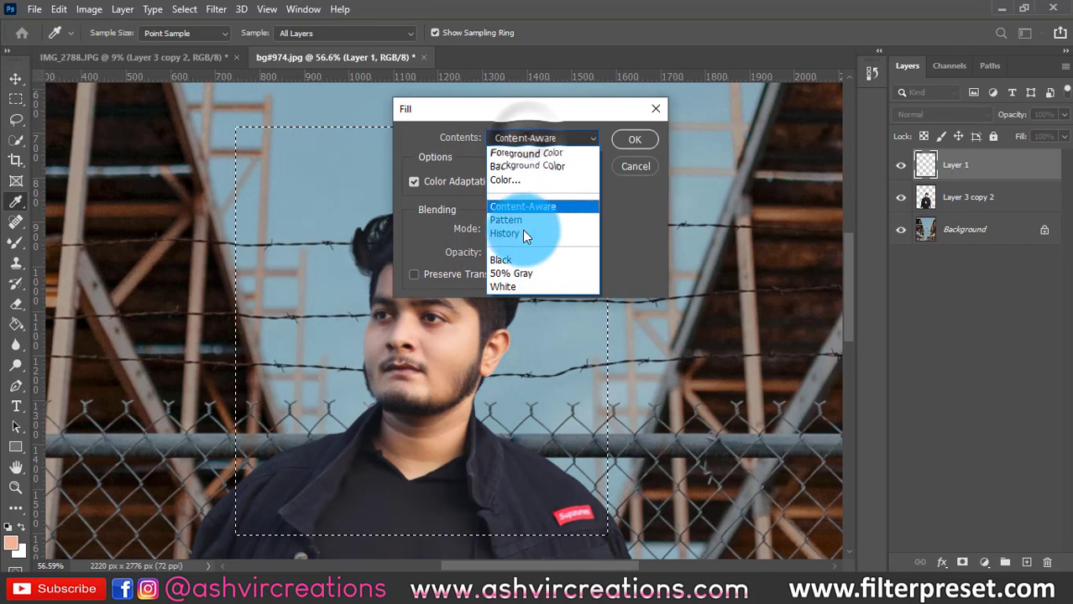
click(510, 273)
click(629, 139)
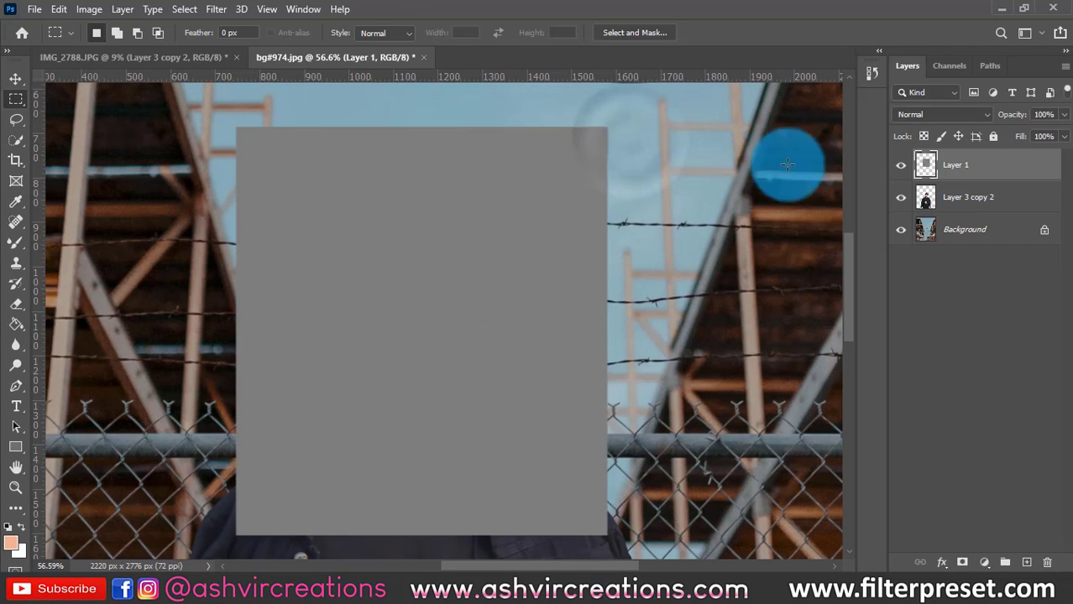
click(910, 114)
click(902, 296)
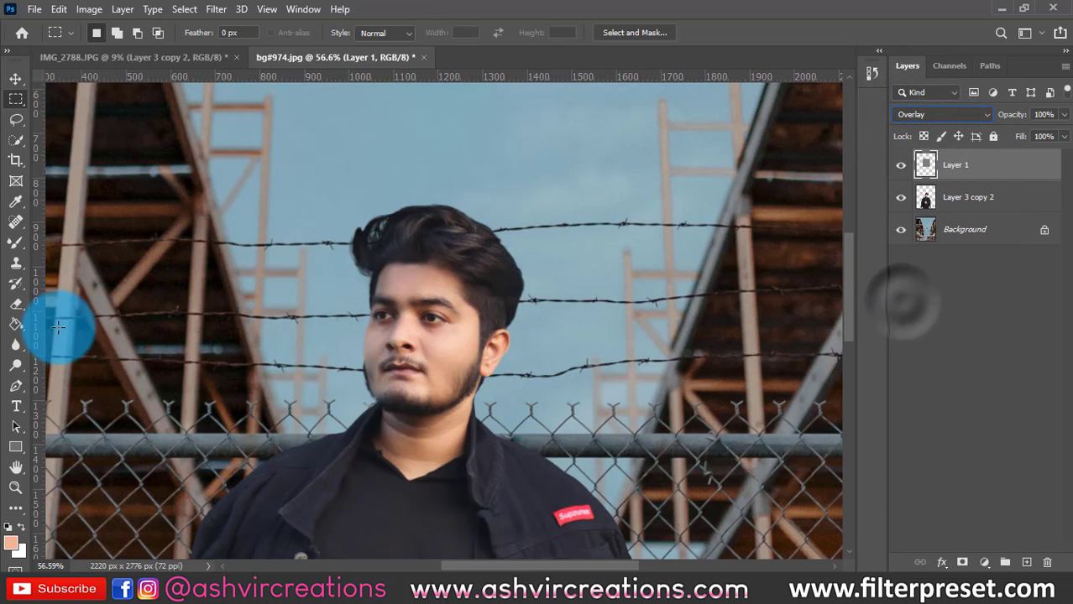
Darken the man's cheek and jawline on the gray Overlay layer with the Burn tool at brush size 50, Midtones range and 9% exposure.
click(16, 364)
click(63, 379)
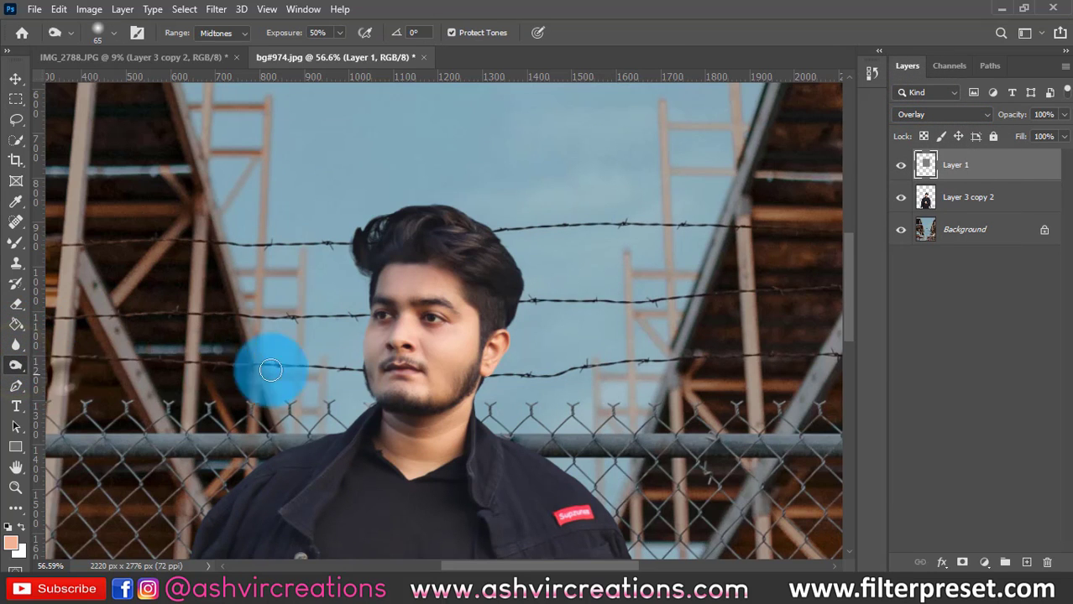
scroll(438, 359, up, 5)
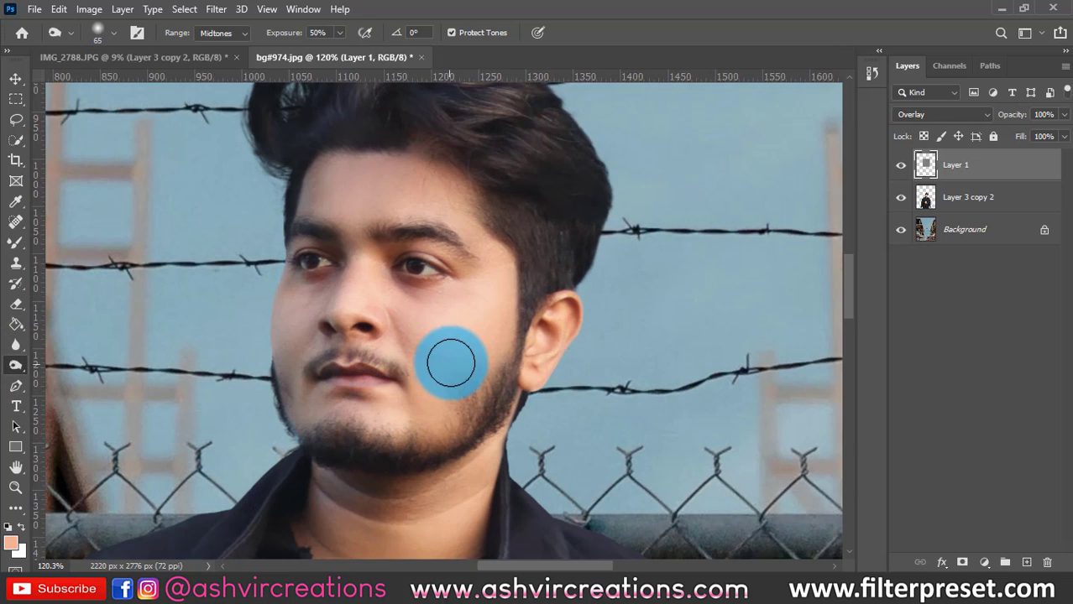
scroll(451, 363, up, 3)
key(bracketright)
key(bracketright)
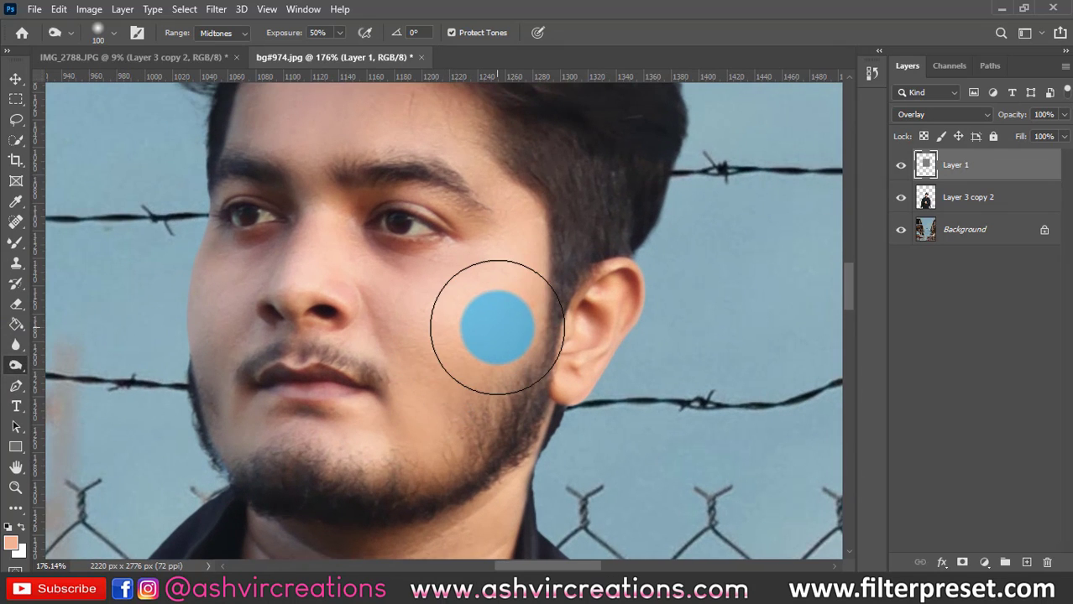
key(bracketleft)
key(bracketleft)
key(bracketleft)
key(bracketleft)
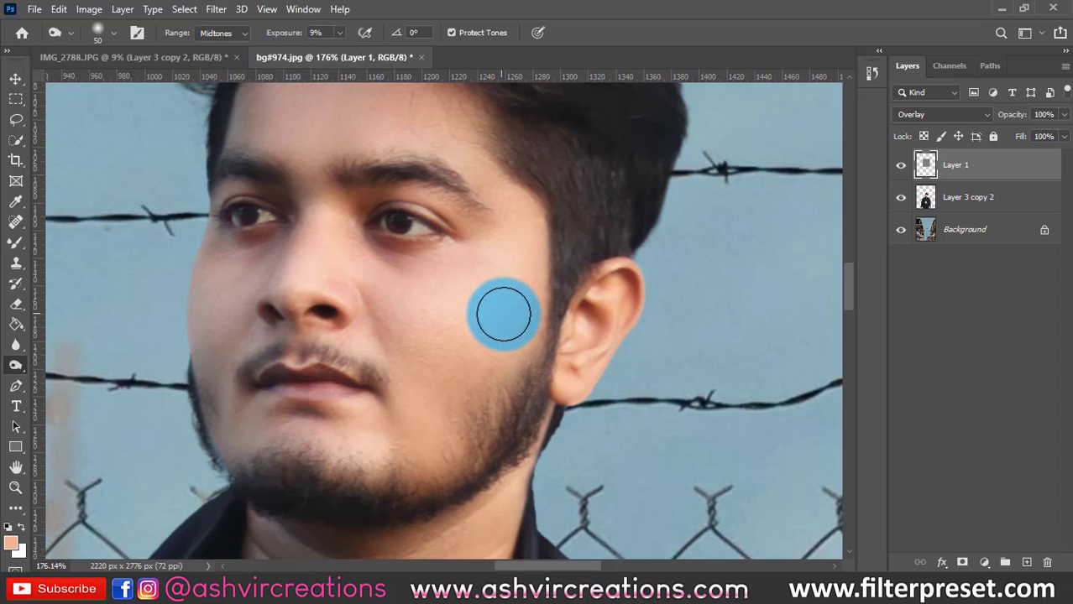
mouse_move(516, 300)
mouse_down()
mouse_move(427, 350)
mouse_move(425, 436)
mouse_move(445, 393)
mouse_move(445, 352)
mouse_move(543, 289)
mouse_move(438, 357)
mouse_move(441, 455)
mouse_move(458, 397)
mouse_move(513, 327)
mouse_move(446, 437)
mouse_up()
click(949, 245)
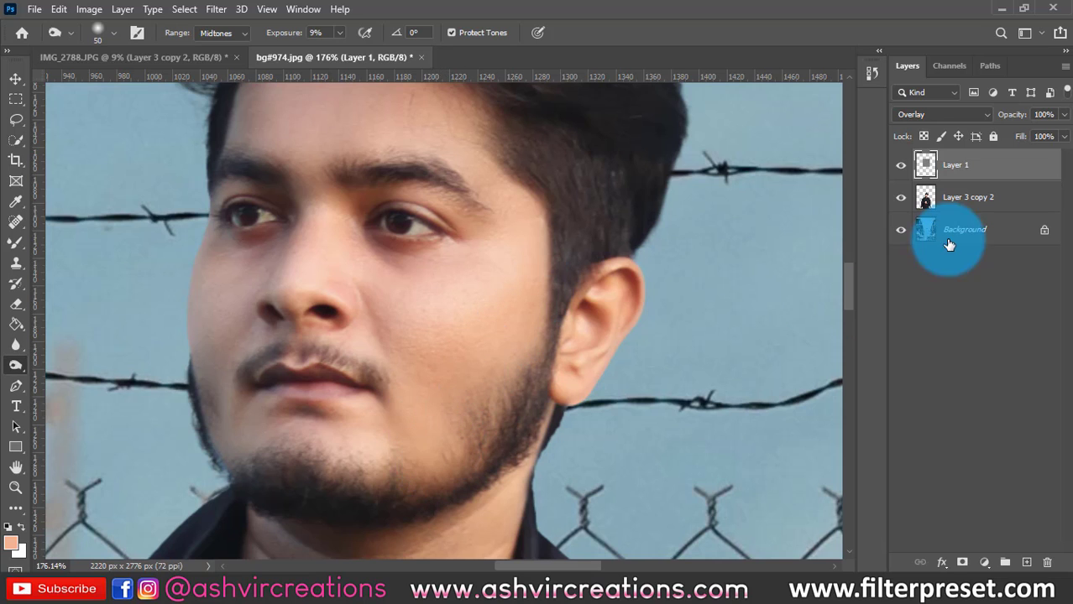
Smooth the skin from the cheek to the mouth corner on the man's cutout layer with the Mixer Brush at size 40 and 25% settings.
click(955, 204)
right_click(15, 243)
click(76, 285)
key(bracketleft)
key(bracketleft)
key(bracketleft)
click(370, 37)
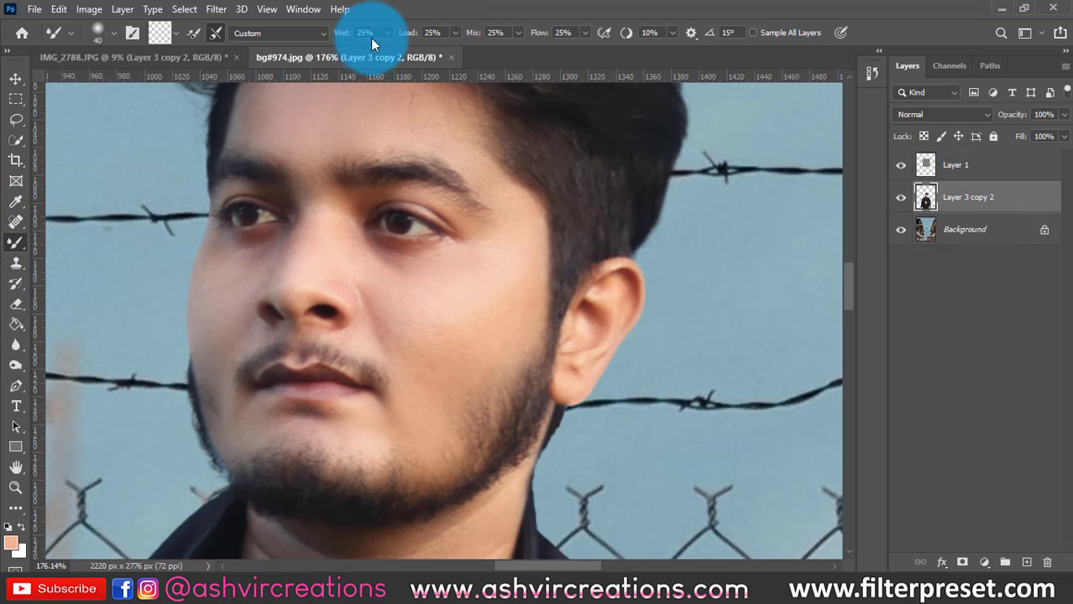
click(496, 33)
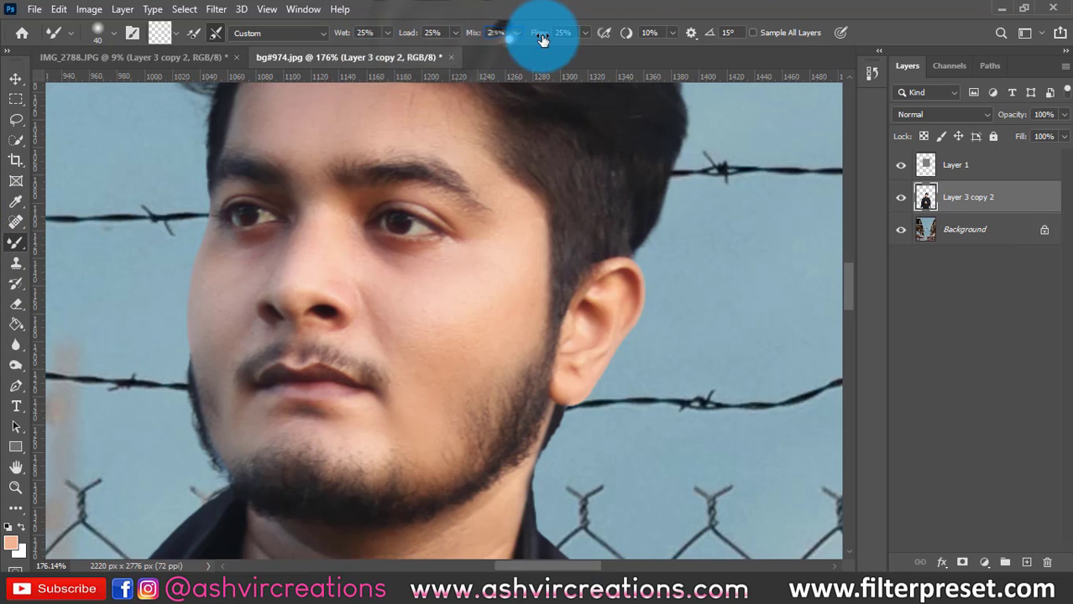
mouse_move(418, 300)
mouse_down()
mouse_move(377, 431)
mouse_move(407, 382)
mouse_up()
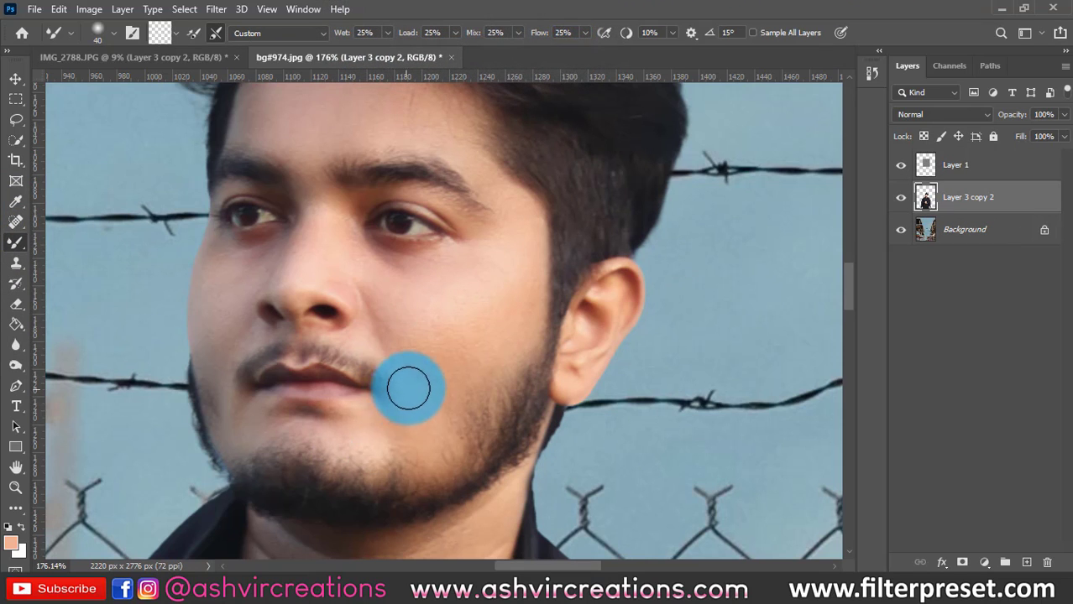
Blend the cheek shading on the gray Overlay layer with the Mixer Brush at sizes 60 and 50.
click(952, 172)
click(23, 269)
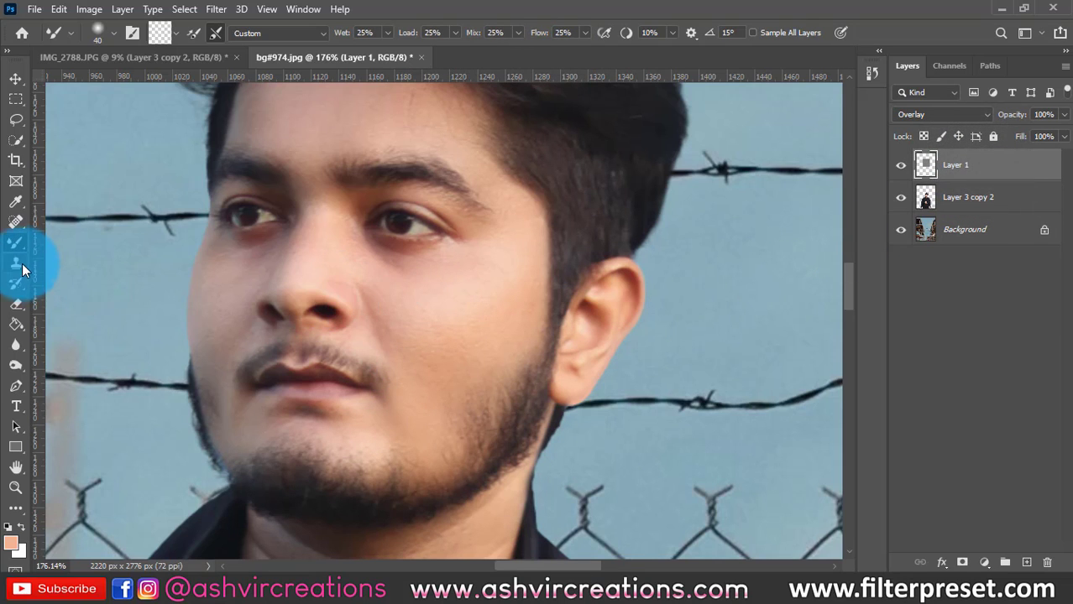
click(470, 327)
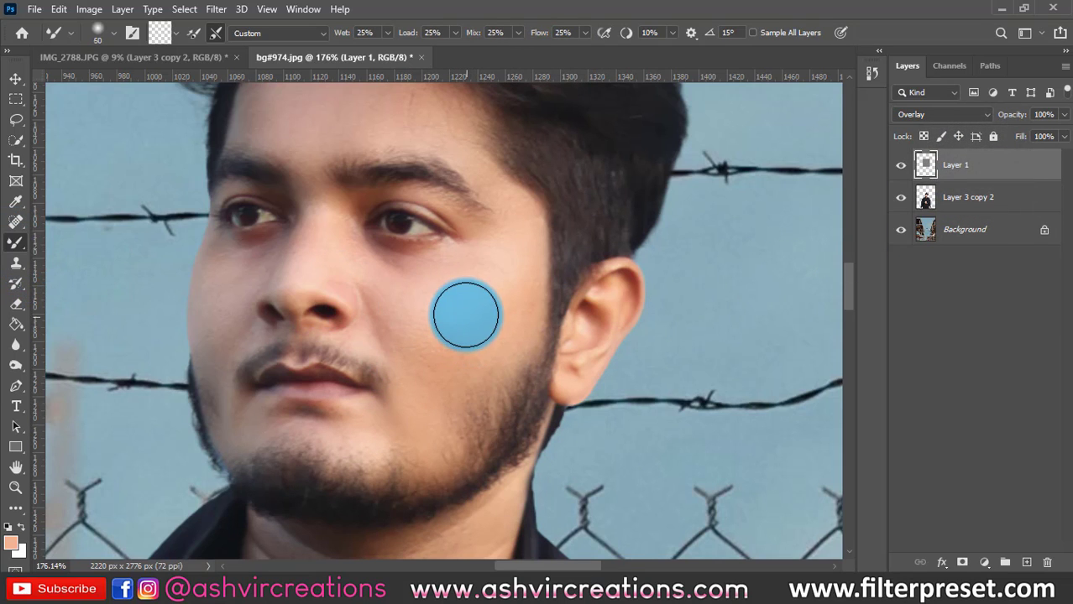
drag(462, 304, 401, 321)
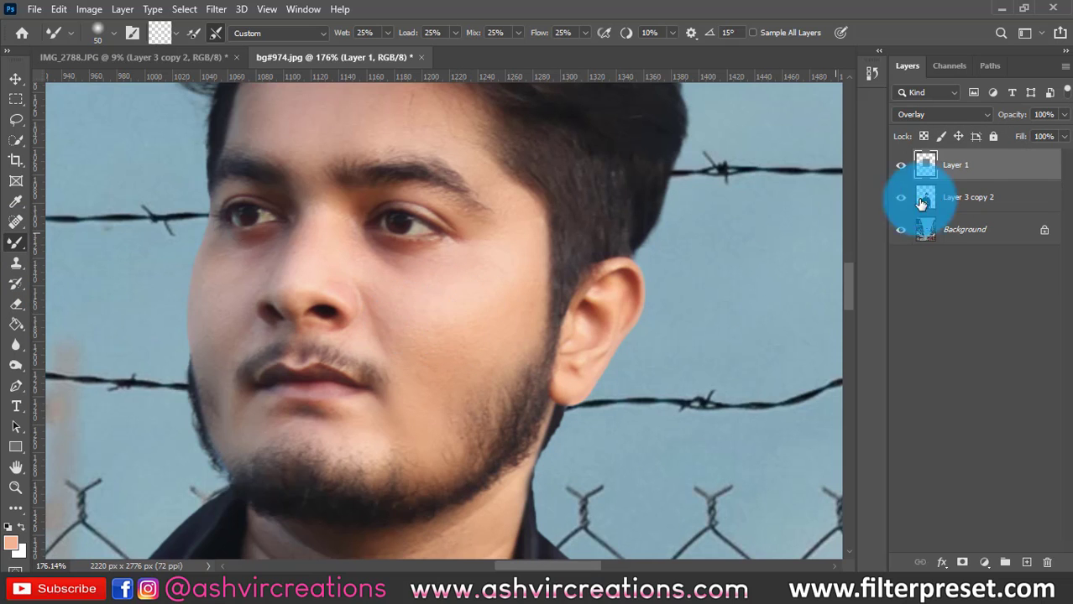
Smooth the cheek below the eye on the man's cutout layer with the Mixer Brush at size 50.
click(955, 197)
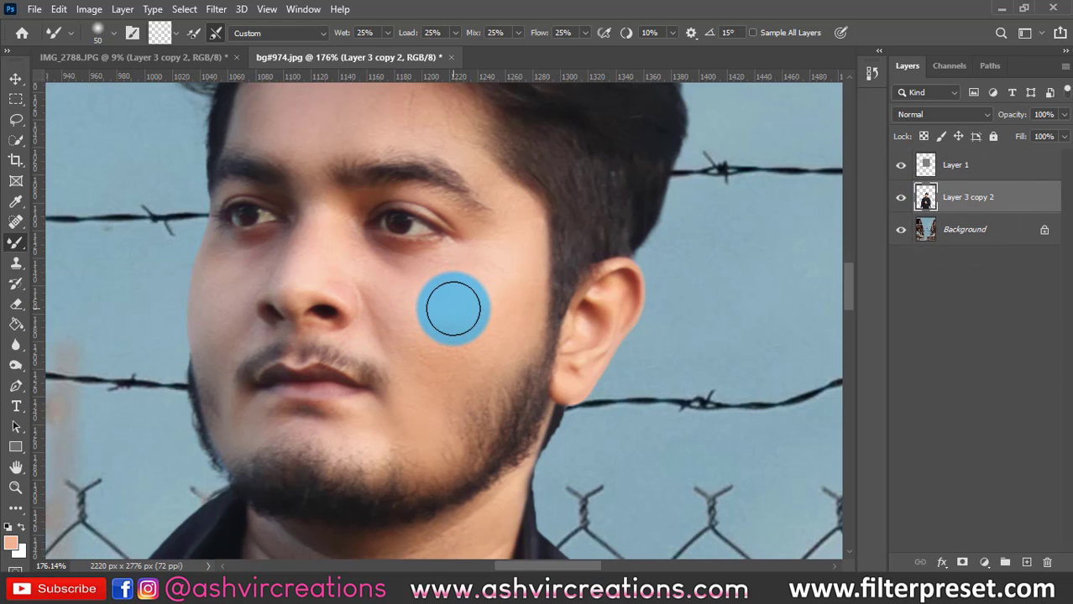
mouse_move(463, 299)
mouse_down()
mouse_move(396, 324)
mouse_move(482, 296)
mouse_move(397, 389)
mouse_move(412, 330)
mouse_up()
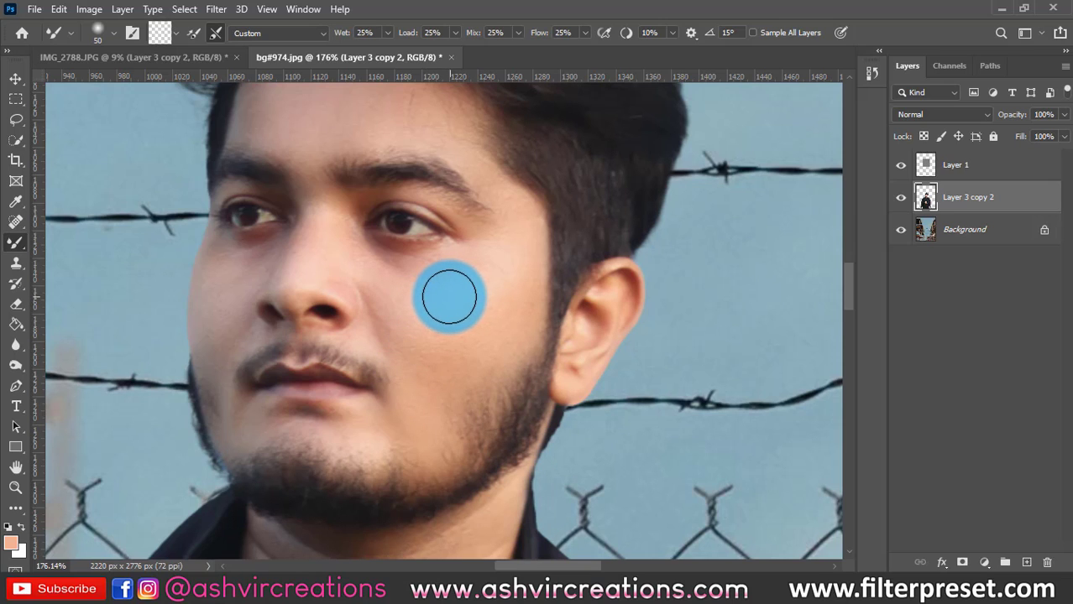
mouse_move(445, 311)
mouse_down()
mouse_move(498, 307)
mouse_move(483, 302)
mouse_up()
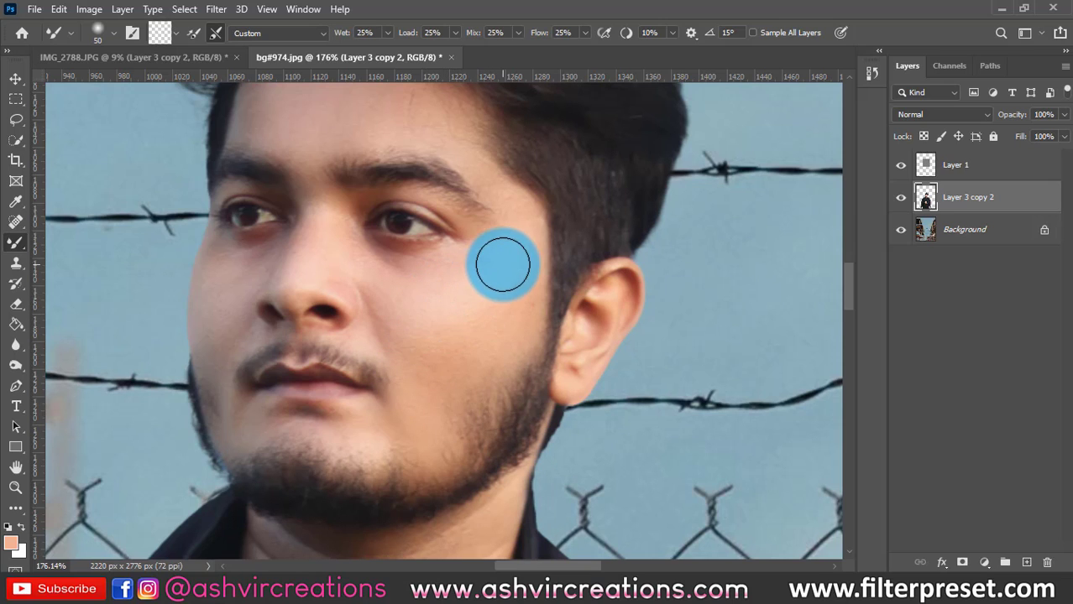
click(983, 166)
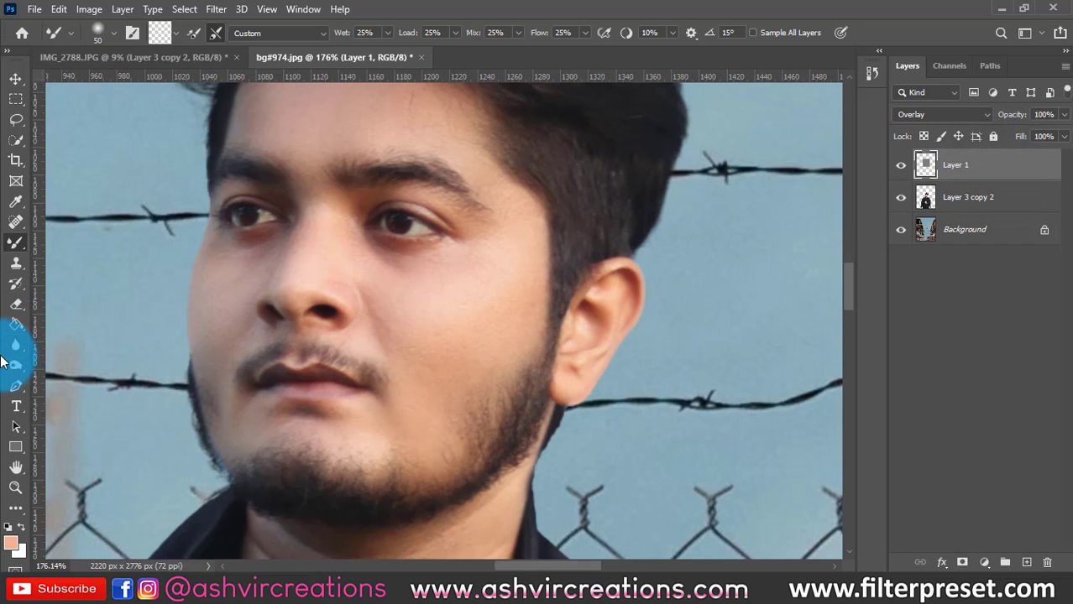
right_click(14, 249)
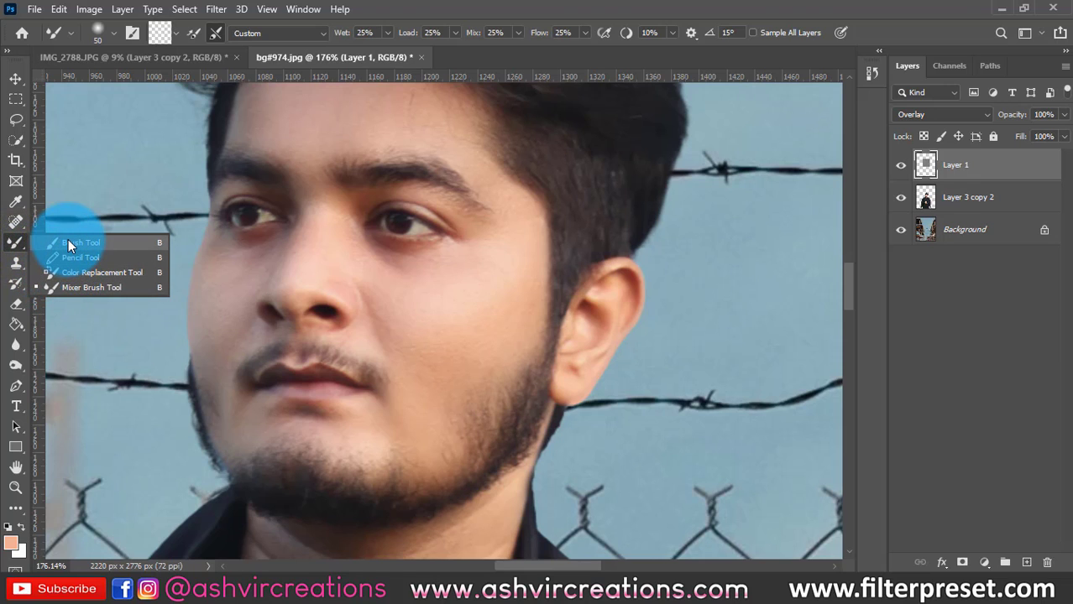
click(14, 245)
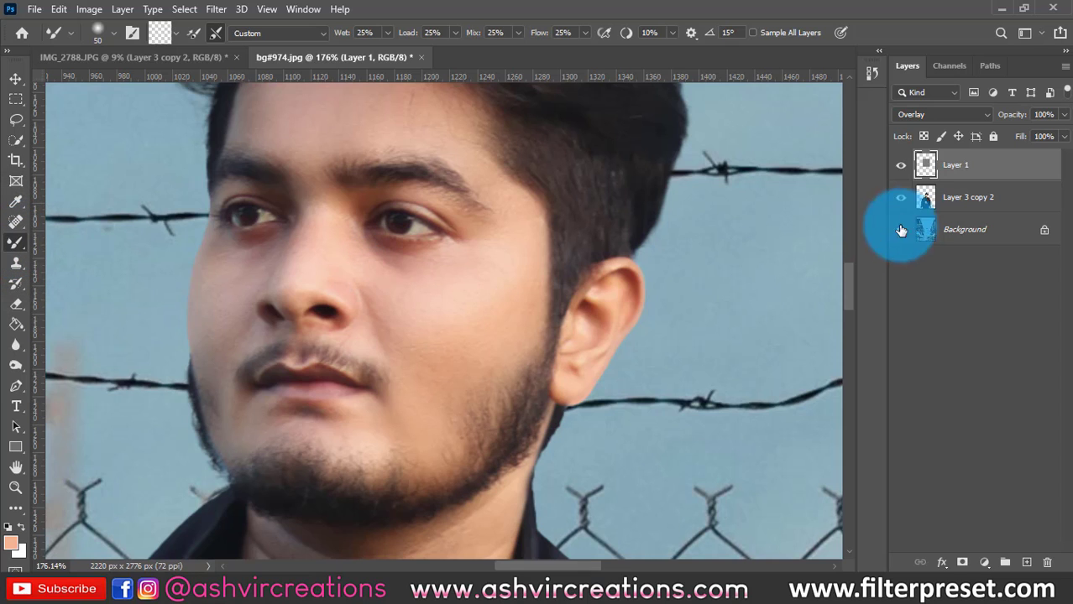
Blend the skin tones across the cheek down to the beard edge on the man's cutout layer with the size 50 Mixer Brush.
click(940, 198)
mouse_move(502, 286)
mouse_down()
mouse_move(443, 346)
mouse_move(461, 330)
mouse_move(454, 302)
mouse_move(392, 364)
mouse_up()
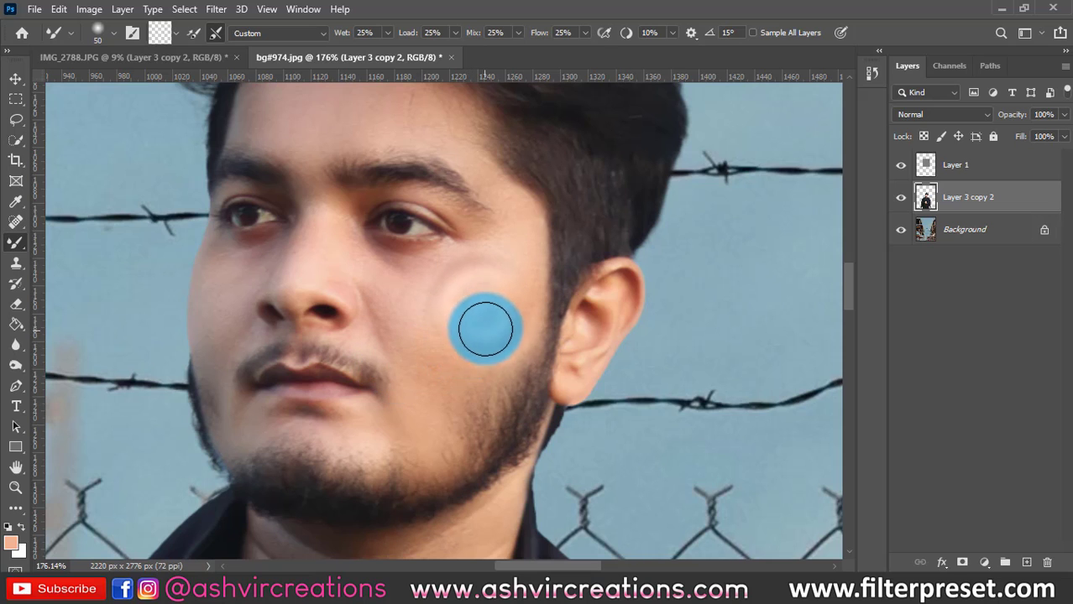
click(517, 274)
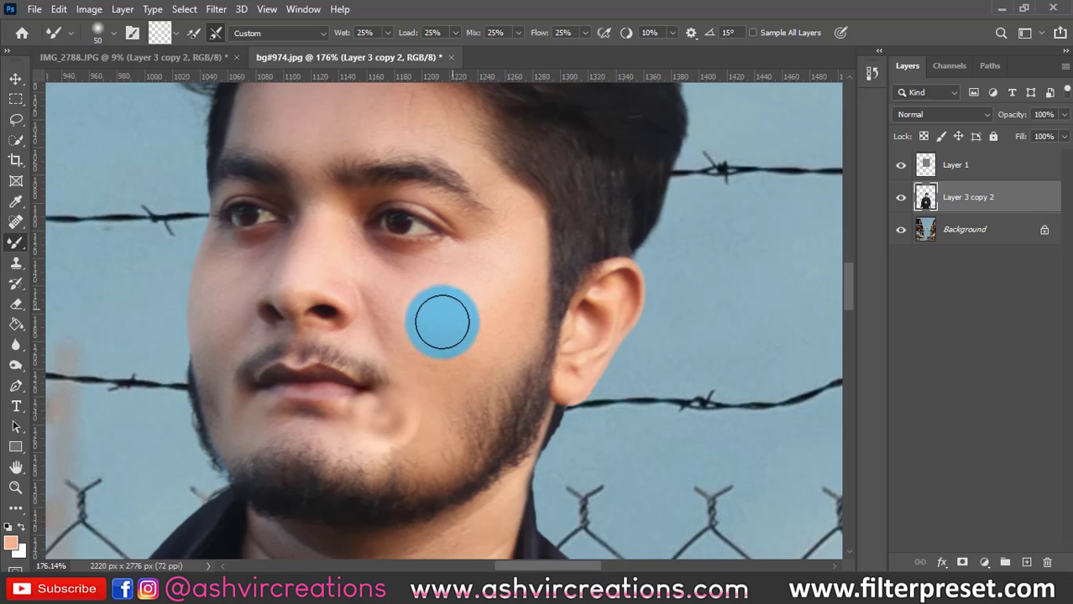
click(411, 307)
drag(509, 302, 433, 379)
drag(491, 355, 407, 431)
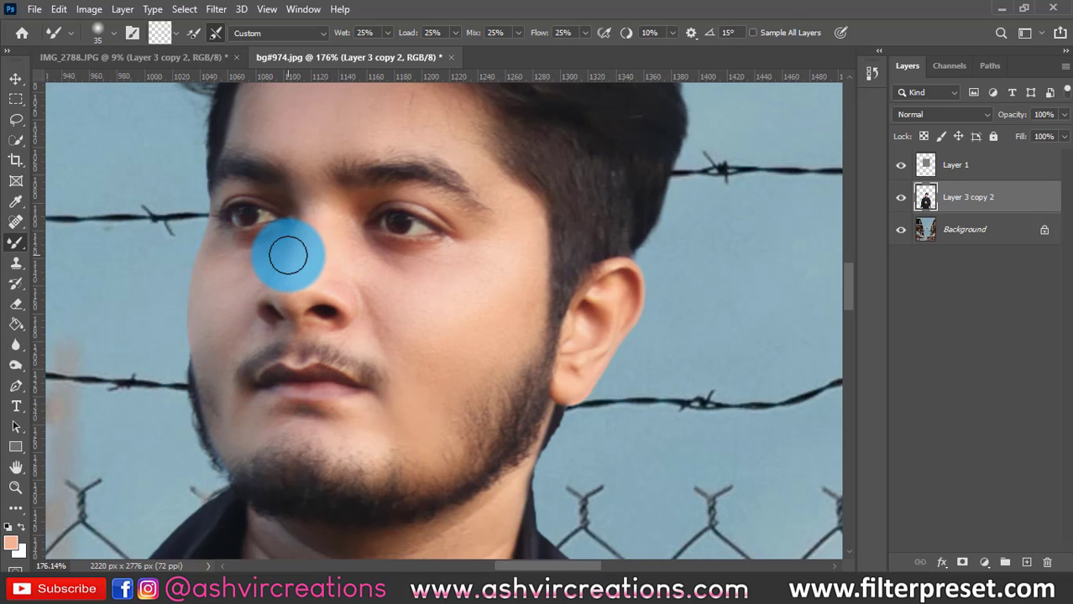
Smooth the bridge of the nose and the area between the eyebrows with the Mixer Brush at sizes 35 and 20.
mouse_move(292, 254)
mouse_down()
mouse_move(290, 245)
mouse_move(301, 253)
mouse_up()
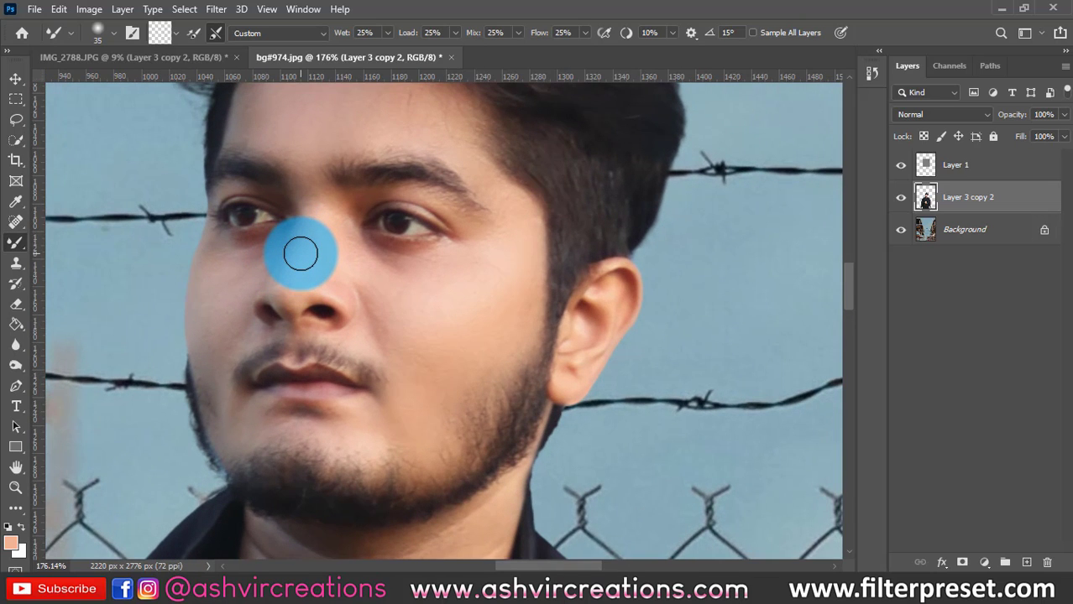
scroll(299, 253, down, 1)
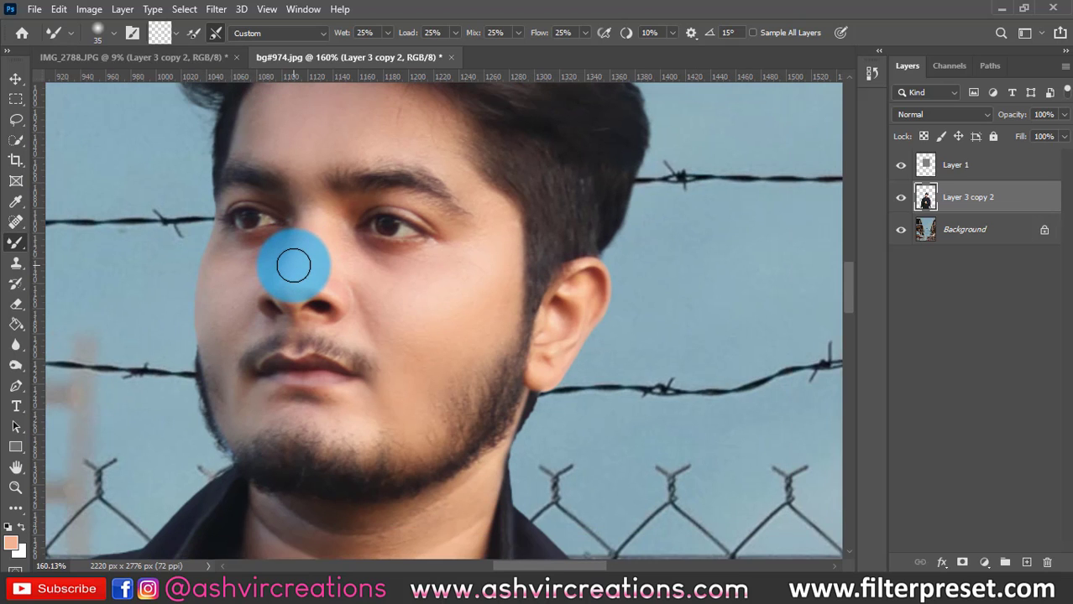
scroll(293, 266, up, 3)
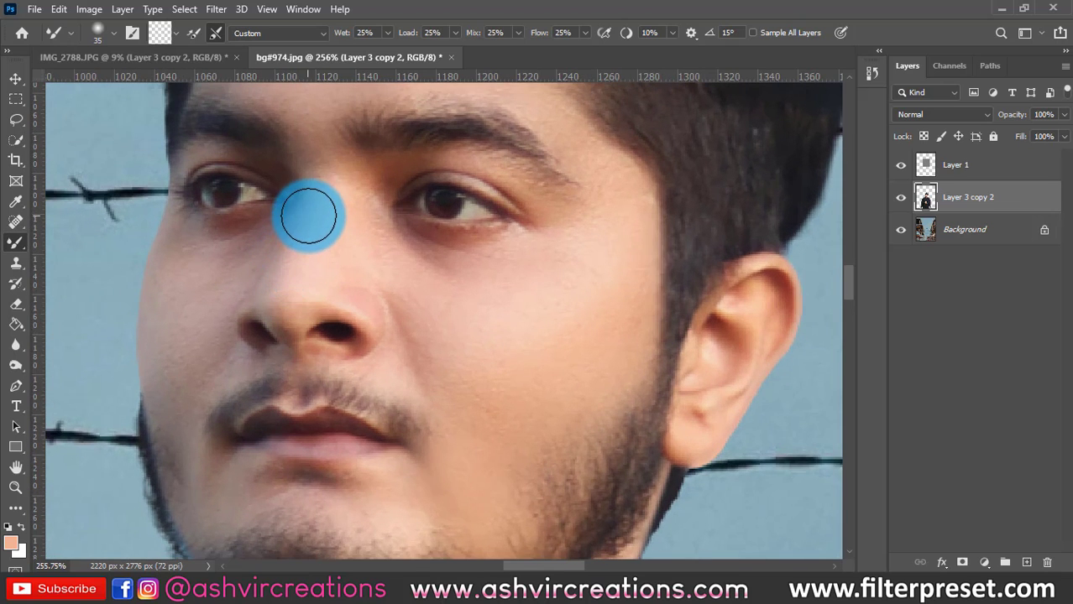
scroll(308, 216, up, 1)
scroll(313, 218, down, 1)
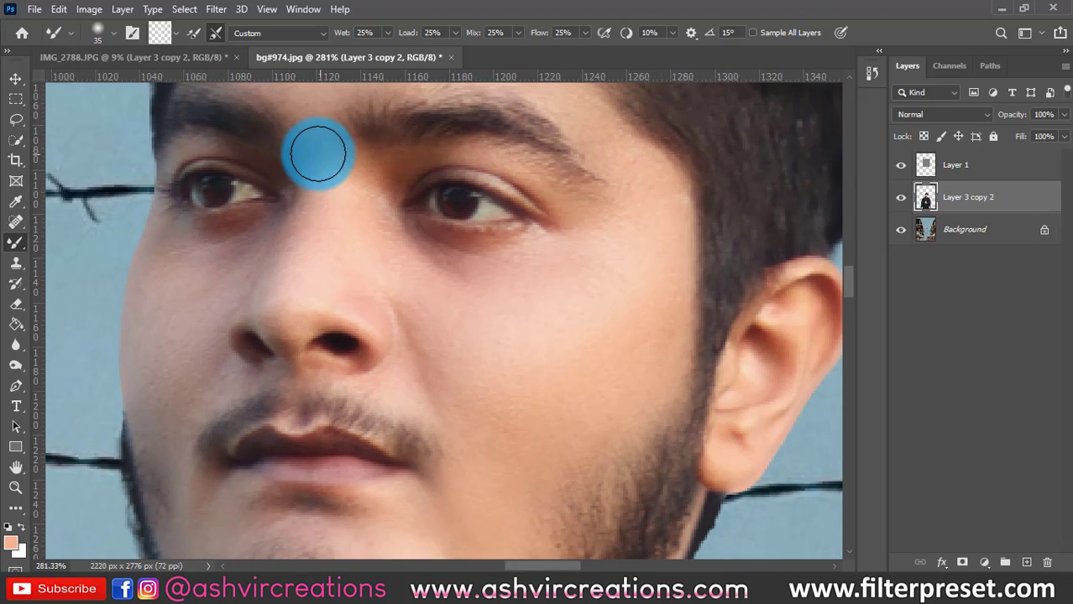
scroll(317, 153, down, 1)
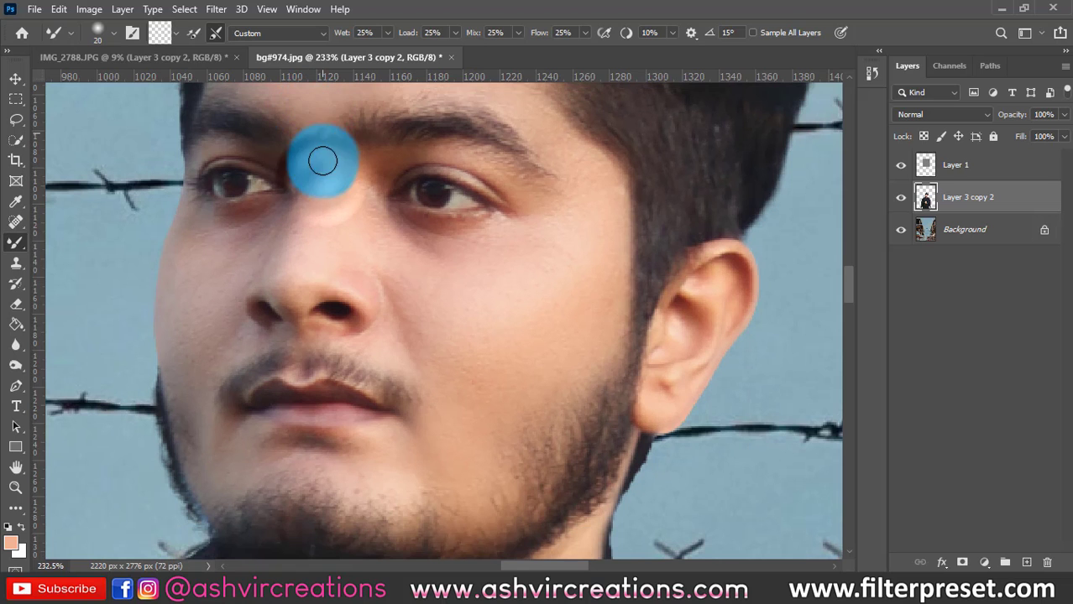
scroll(454, 252, down, 1)
scroll(468, 261, down, 1)
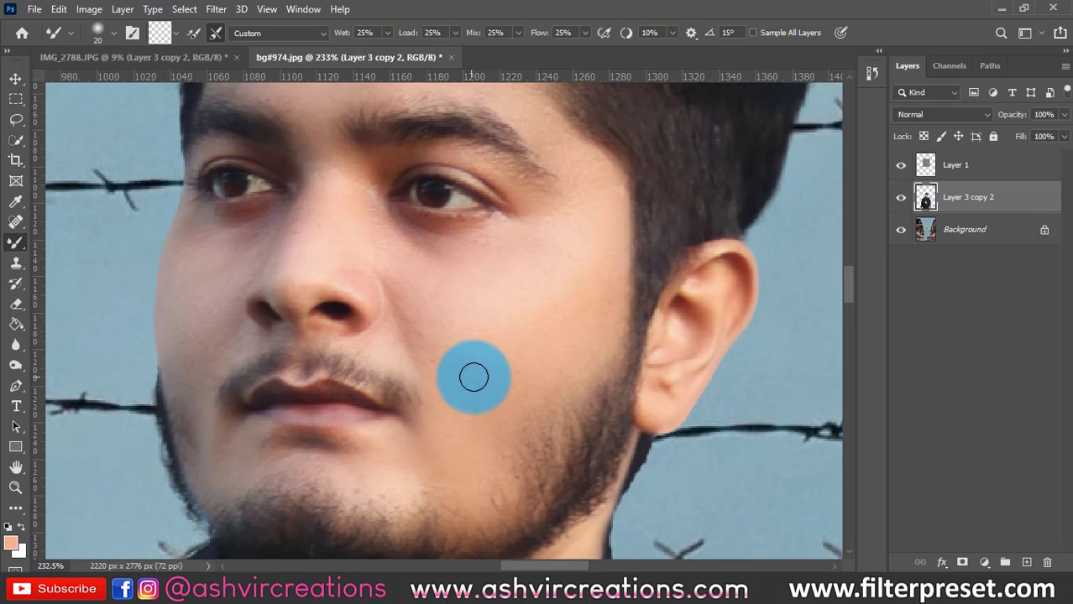
scroll(471, 373, down, 1)
scroll(477, 379, down, 2)
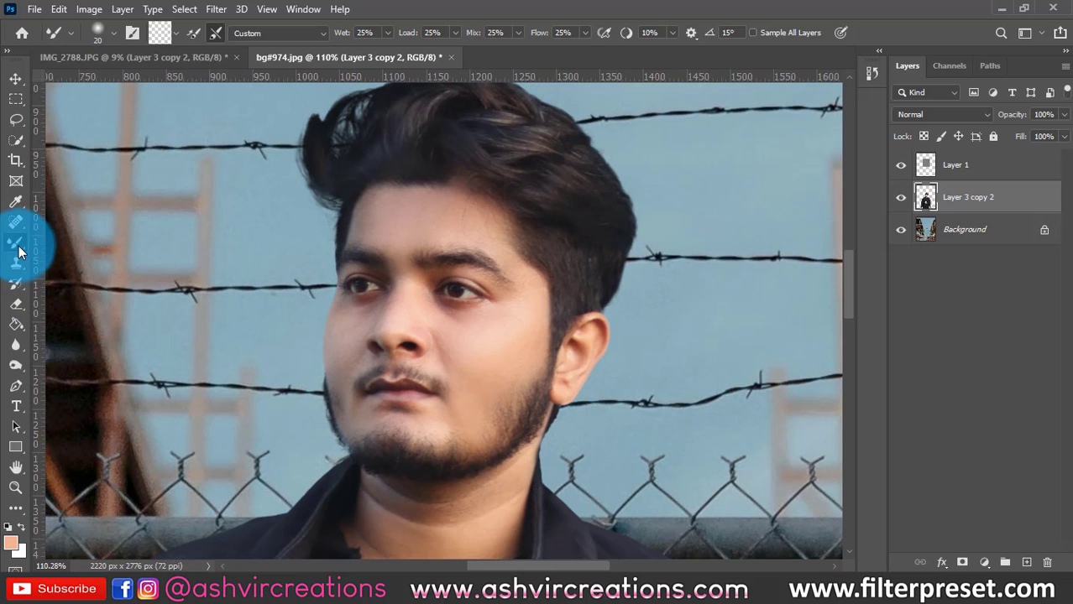
Brighten the cheek and nose bridge on the cutout layer with the Dodge tool at Midtones range, 7% exposure and brush sizes 50 and 45.
right_click(15, 242)
click(14, 347)
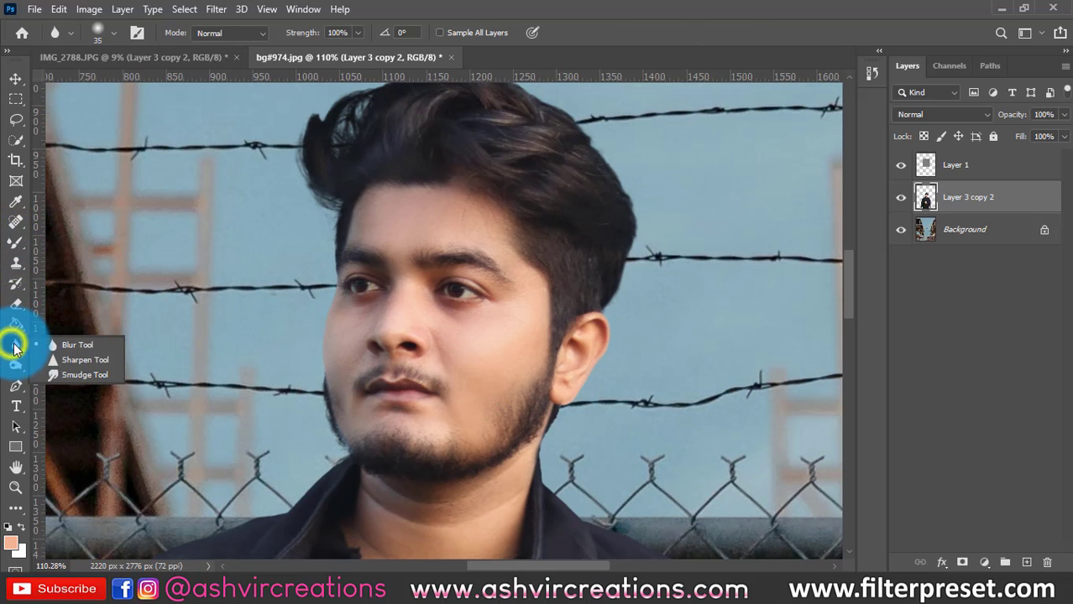
click(21, 370)
click(74, 368)
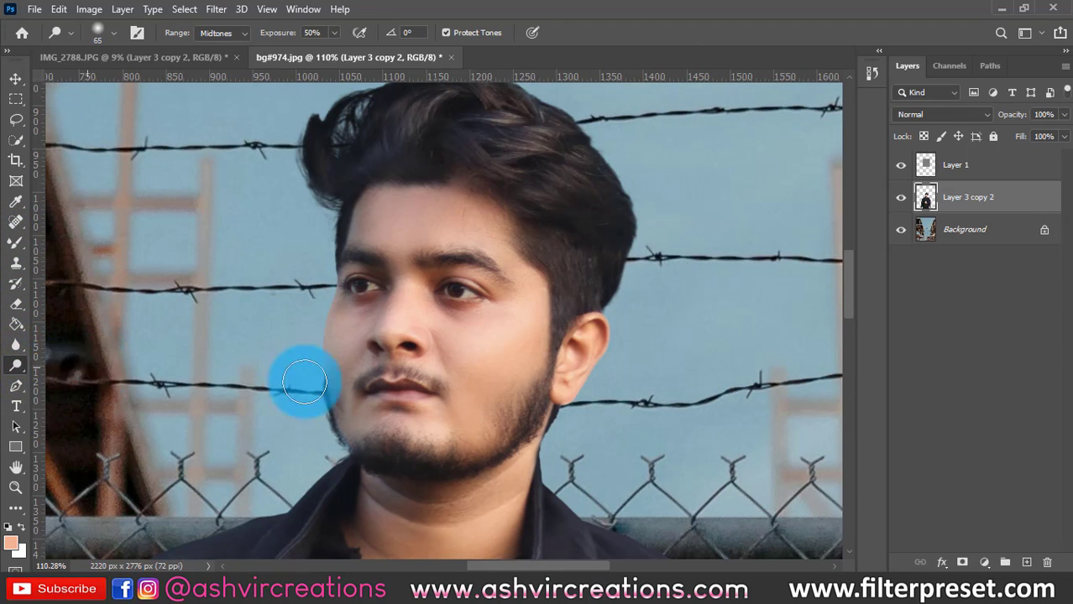
scroll(550, 318, up, 4)
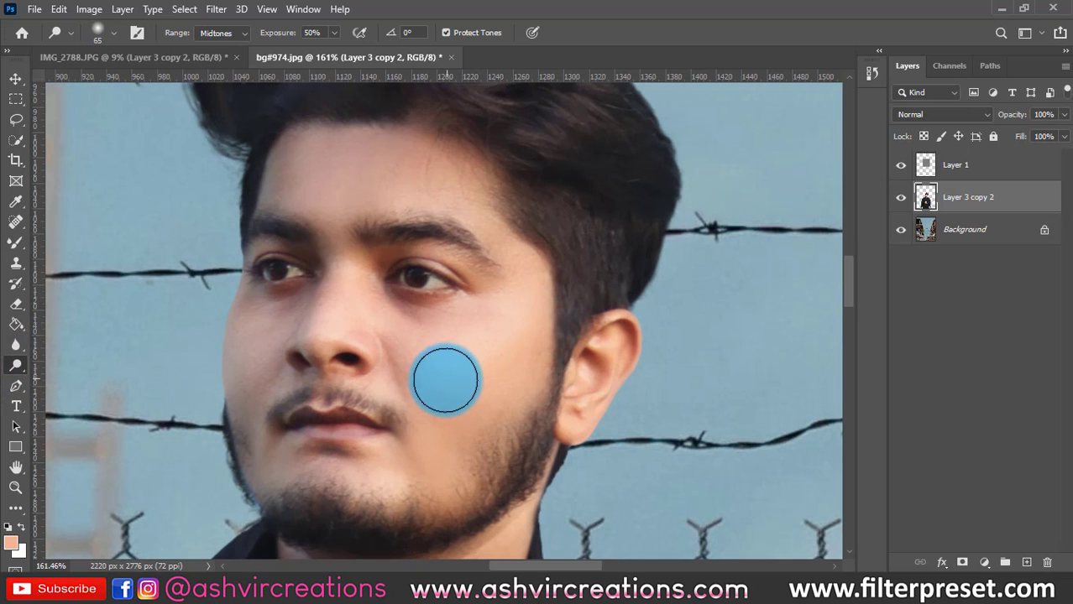
key(bracketleft)
key(bracketleft)
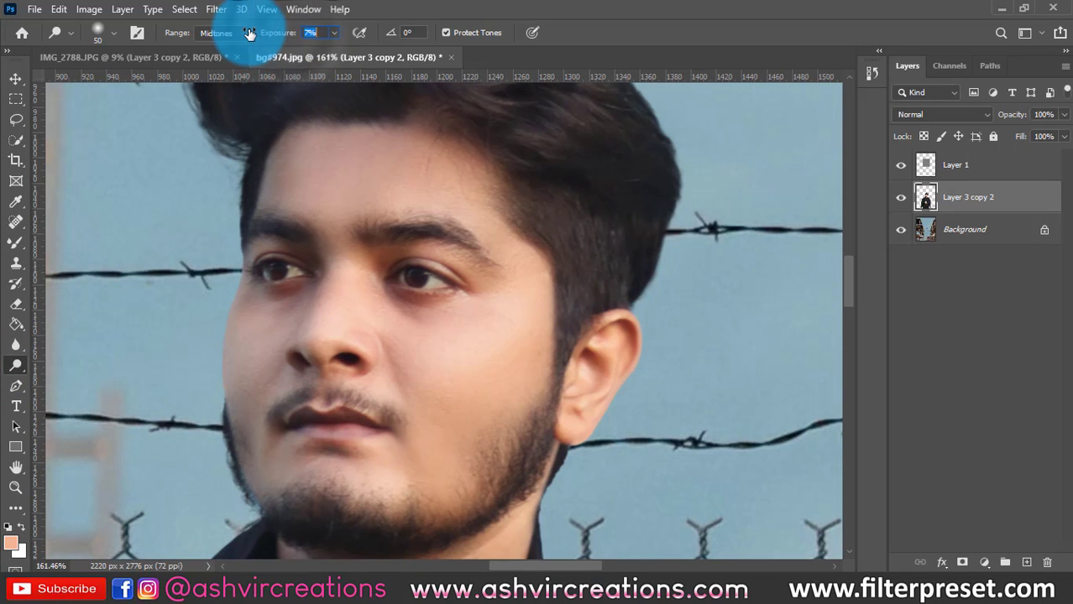
mouse_move(448, 333)
mouse_down()
mouse_move(421, 436)
mouse_move(418, 352)
mouse_move(420, 453)
mouse_move(472, 388)
mouse_move(453, 376)
mouse_move(418, 472)
mouse_move(537, 339)
mouse_move(371, 210)
mouse_move(341, 166)
mouse_move(354, 162)
mouse_move(334, 179)
mouse_move(407, 169)
mouse_move(311, 182)
mouse_move(426, 168)
mouse_move(363, 239)
mouse_up()
key(bracketleft)
key(bracketright)
key(bracketleft)
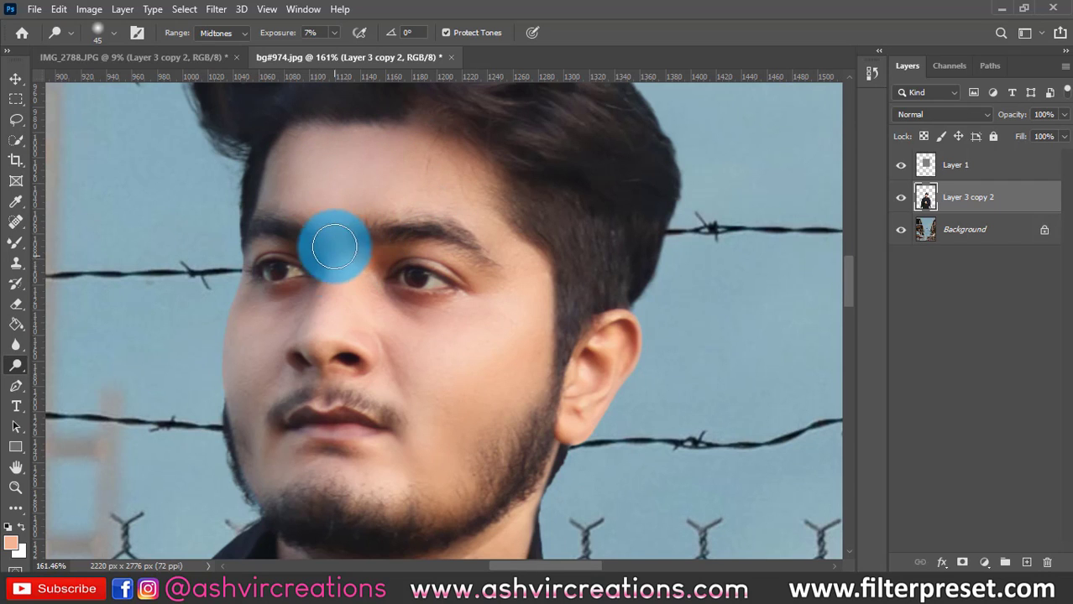
Brighten the man's forehead on the gray Overlay layer with the Dodge tool at brush size 50 and 7% exposure.
scroll(334, 246, down, 5)
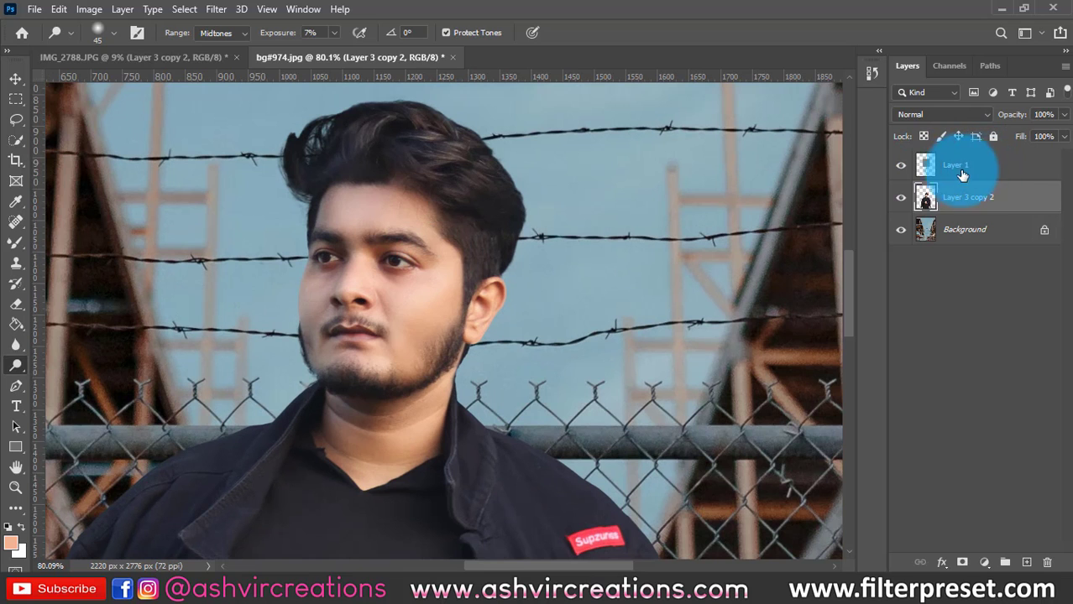
click(951, 170)
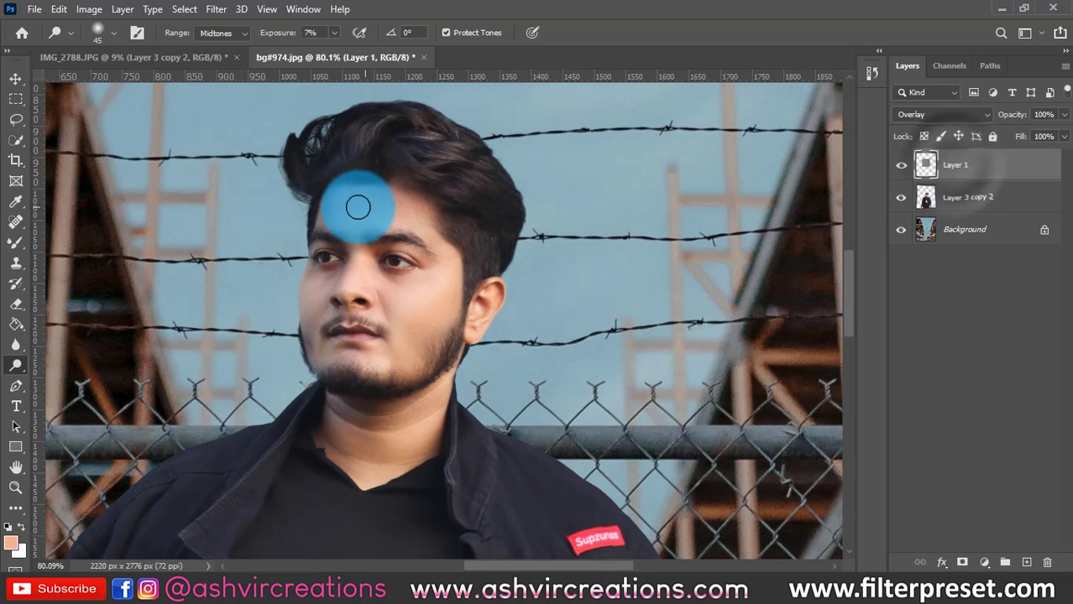
scroll(357, 208, up, 2)
drag(358, 204, 408, 214)
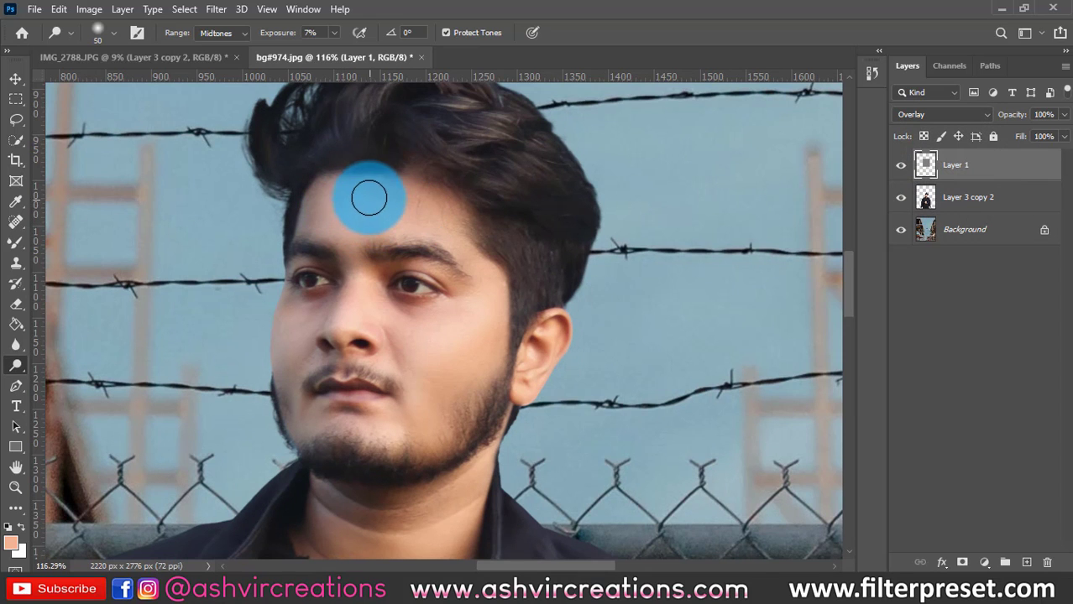
Compare the face shading with and without the gray Overlay layer.
scroll(349, 256, down, 3)
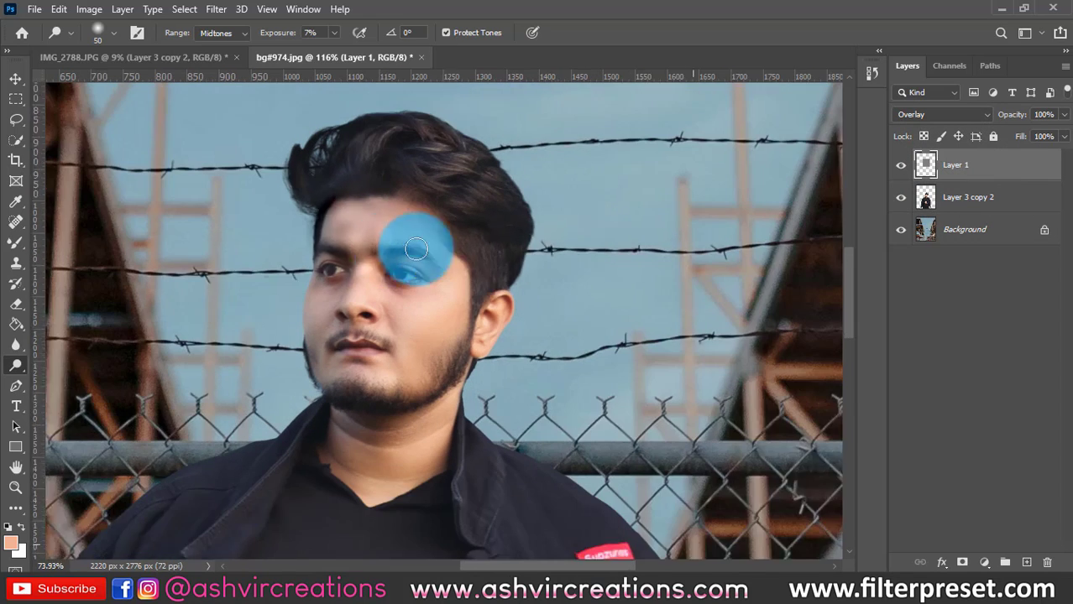
click(910, 172)
click(901, 165)
click(900, 166)
click(900, 165)
Merge all three layers into the background and duplicate the merged result onto a new layer.
key(v)
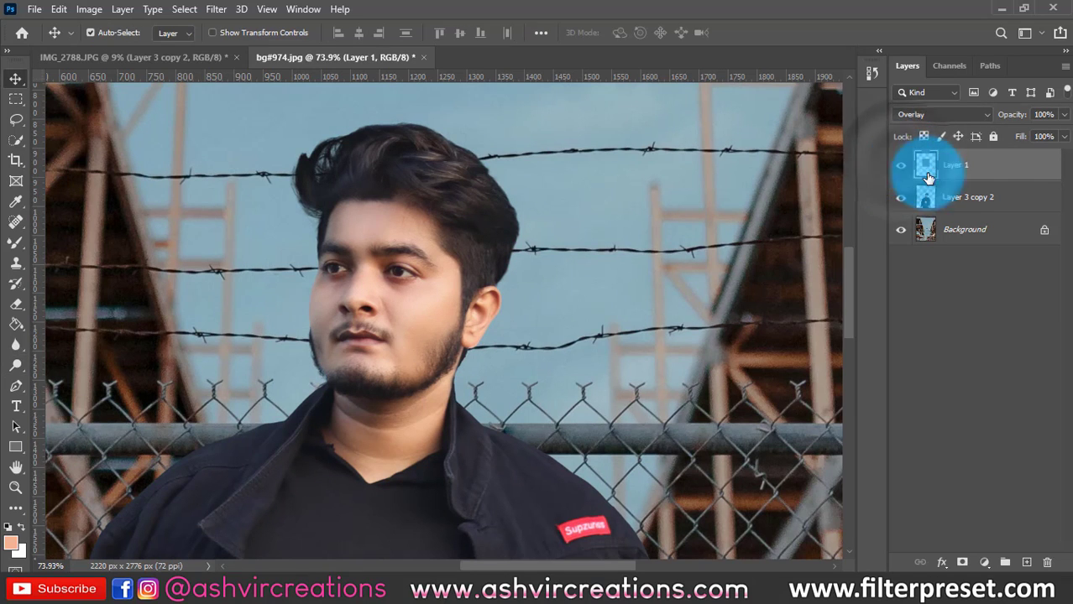
shift+click(968, 233)
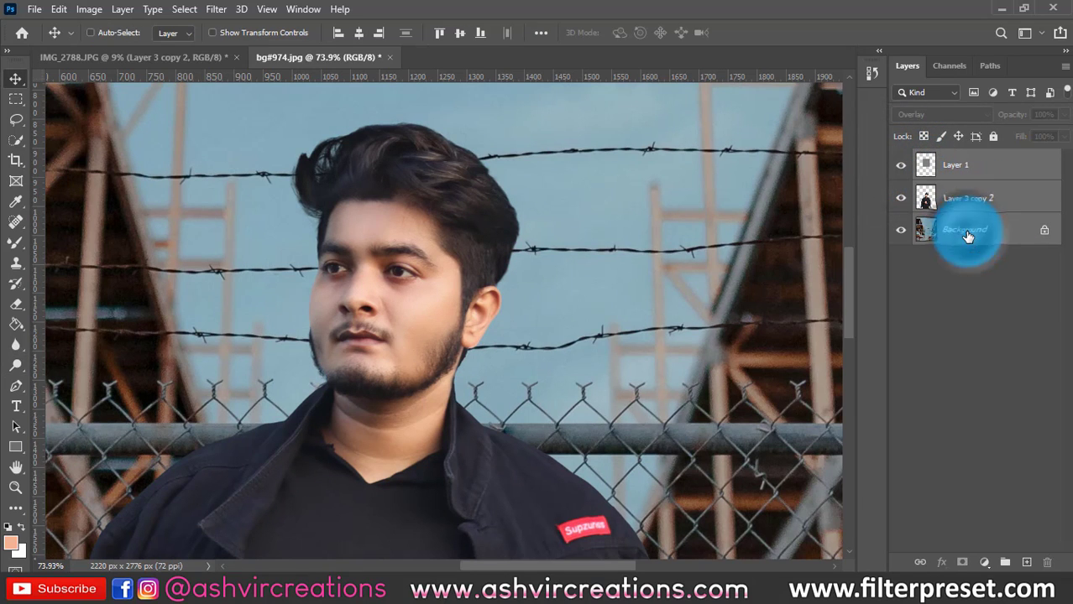
key(ctrl+e)
key(ctrl+j)
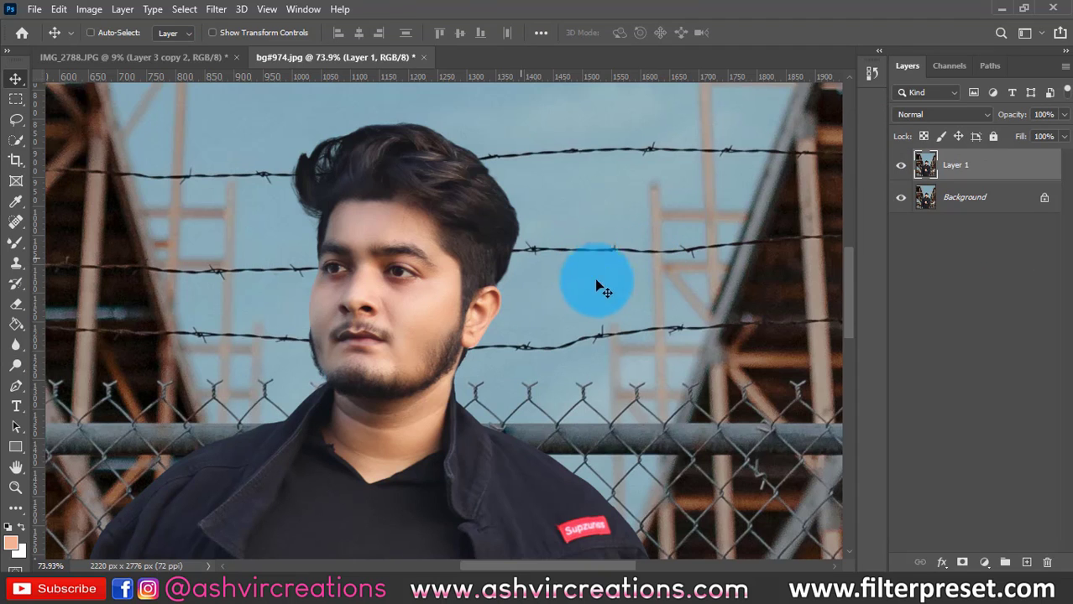
Lower the Highlights of the top merged layer to -28 in the Camera Raw Filter and apply it.
click(216, 9)
click(222, 101)
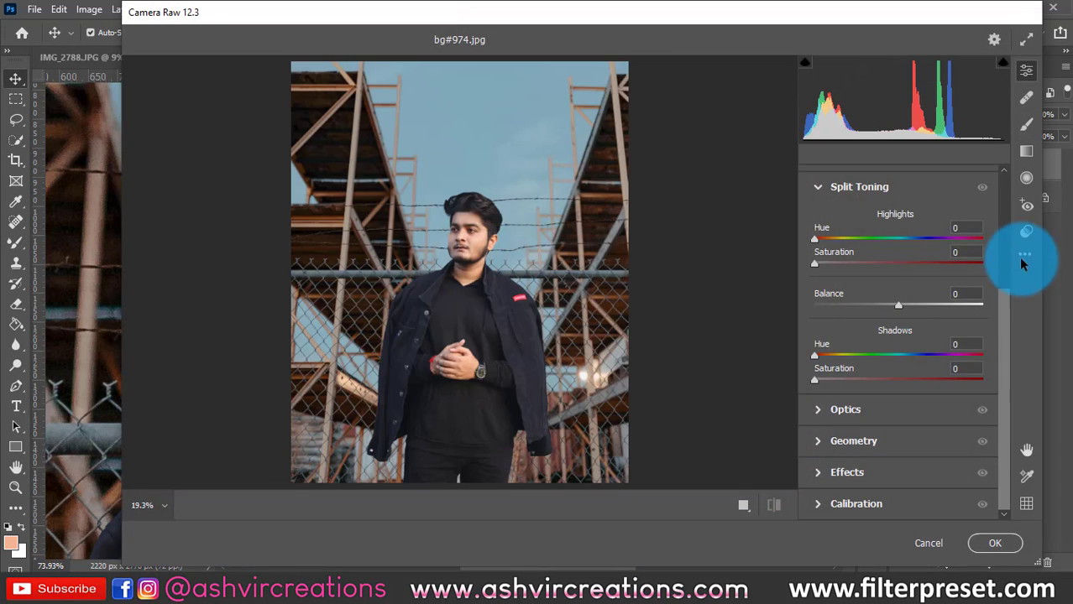
scroll(1003, 233, up, 5)
click(878, 260)
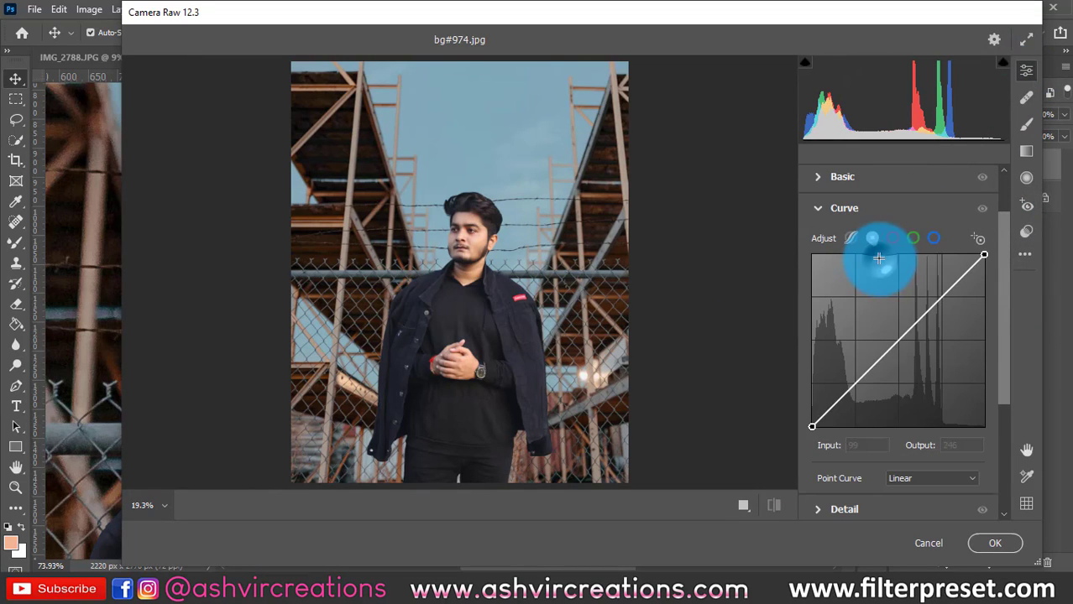
click(852, 177)
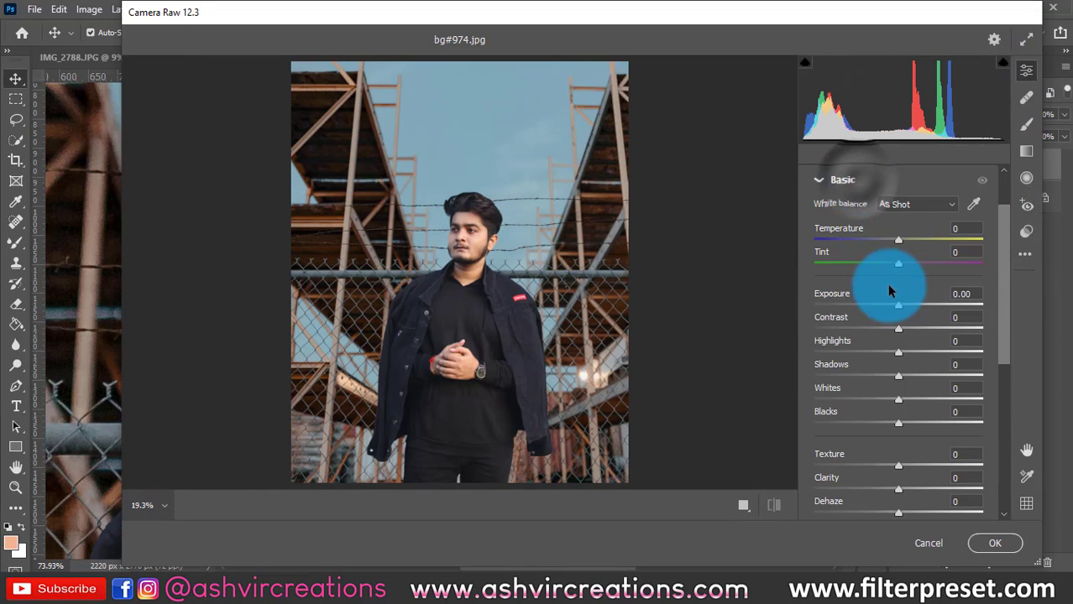
drag(895, 358, 871, 356)
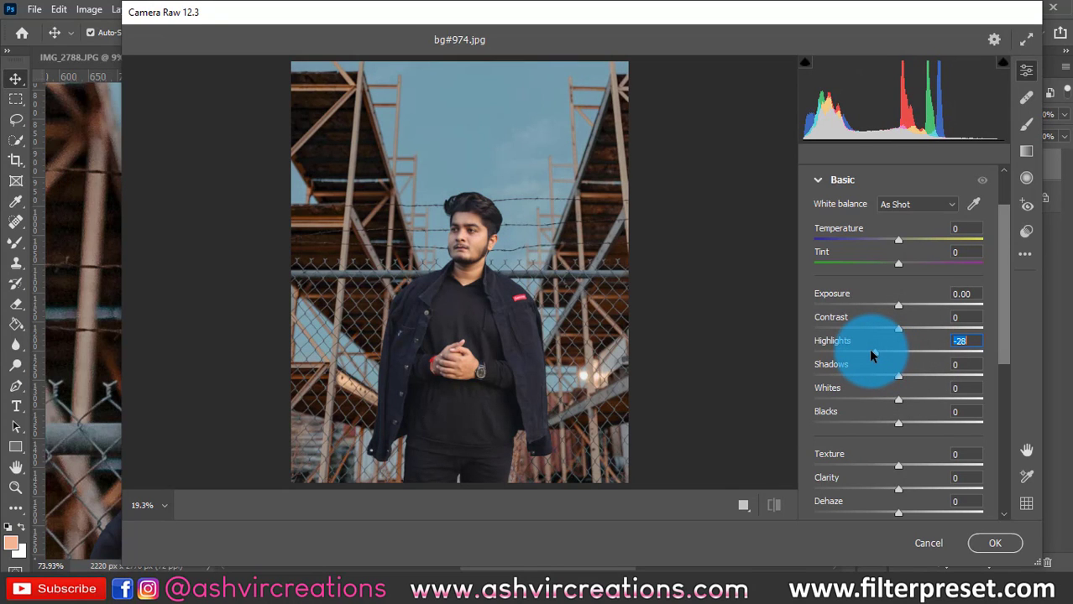
drag(472, 225, 494, 359)
click(991, 541)
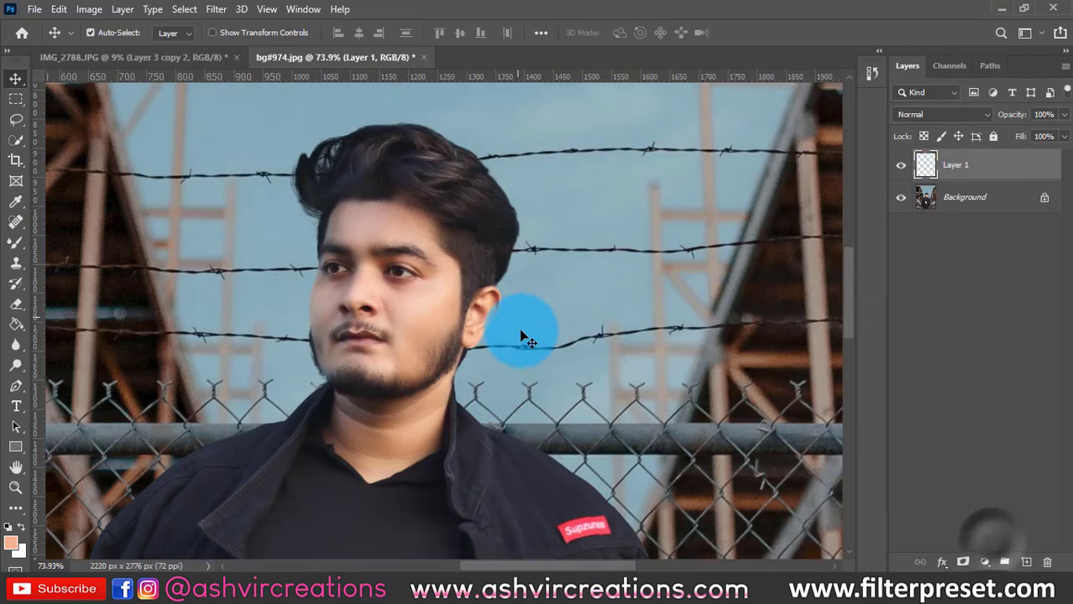
Reopen the Camera Raw Filter on the top layer and choose the preset FP-Toni Mahfud Inspired AVC 2020.
scroll(476, 293, down, 3)
scroll(479, 287, up, 2)
click(217, 9)
click(241, 101)
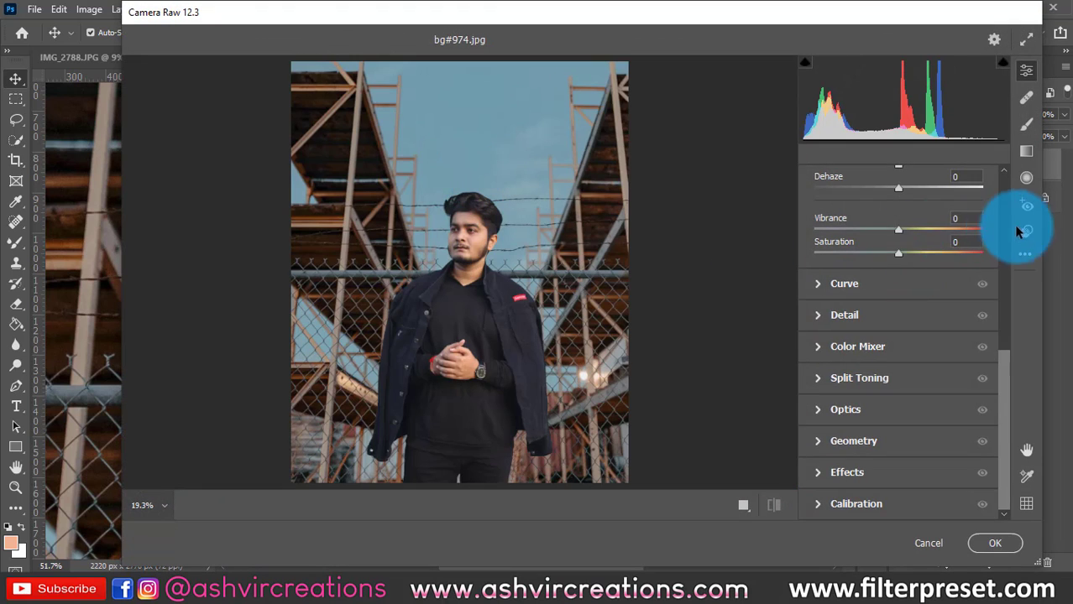
click(1025, 223)
drag(1009, 217, 1009, 487)
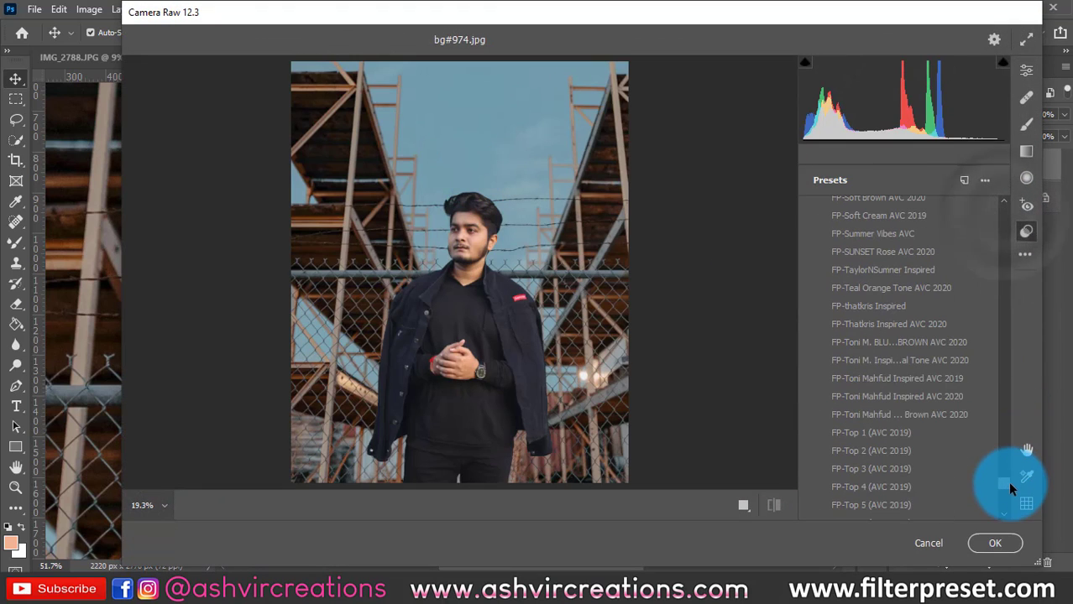
click(966, 395)
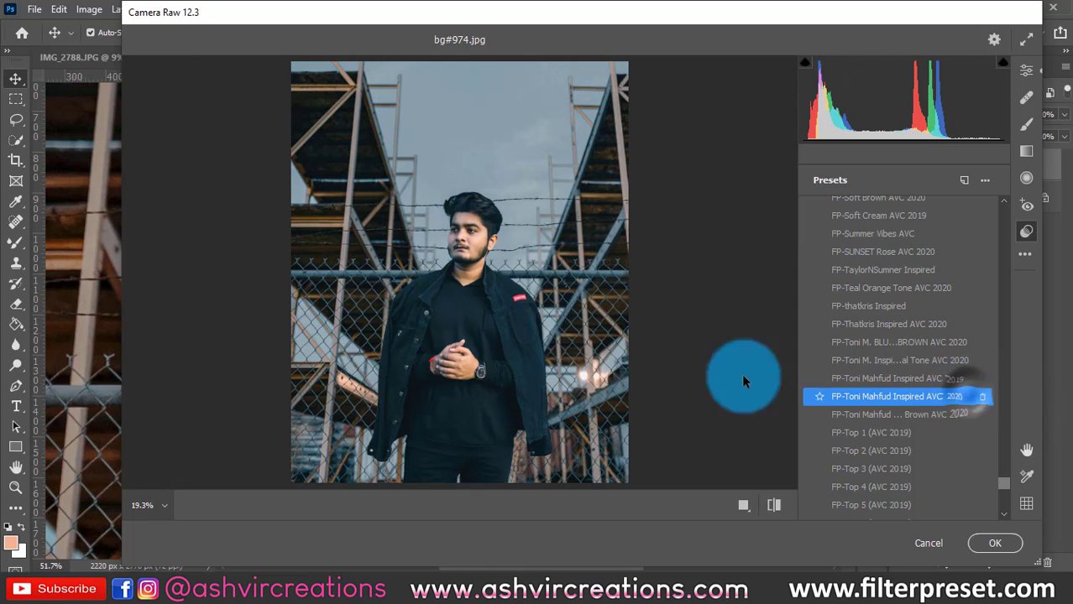
click(459, 253)
In the Color Mixer, set the Oranges hue to +1 and the Oranges saturation to -6.
click(1026, 70)
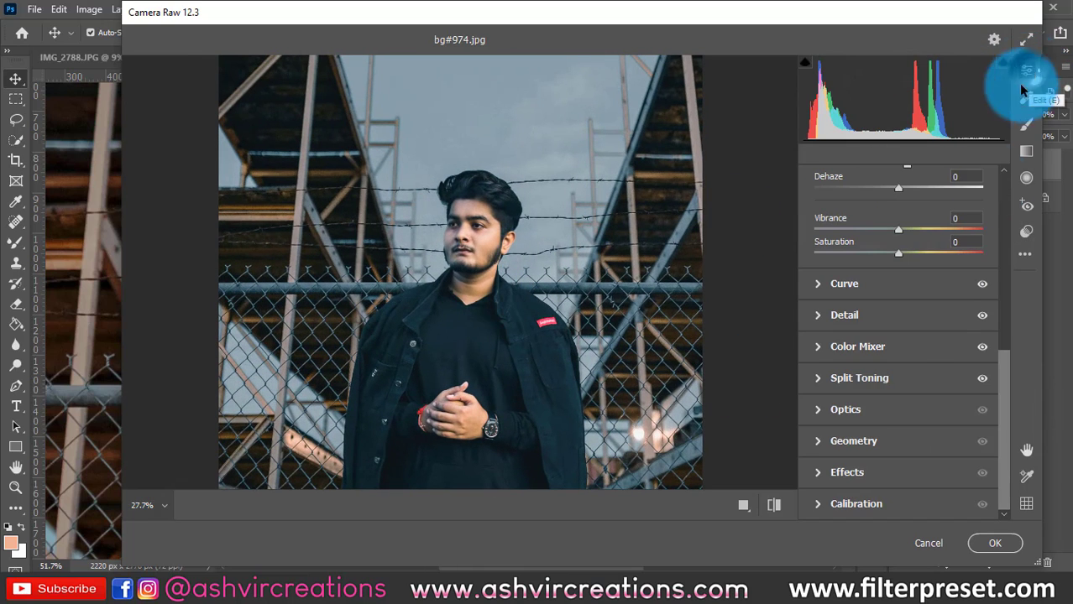
click(863, 346)
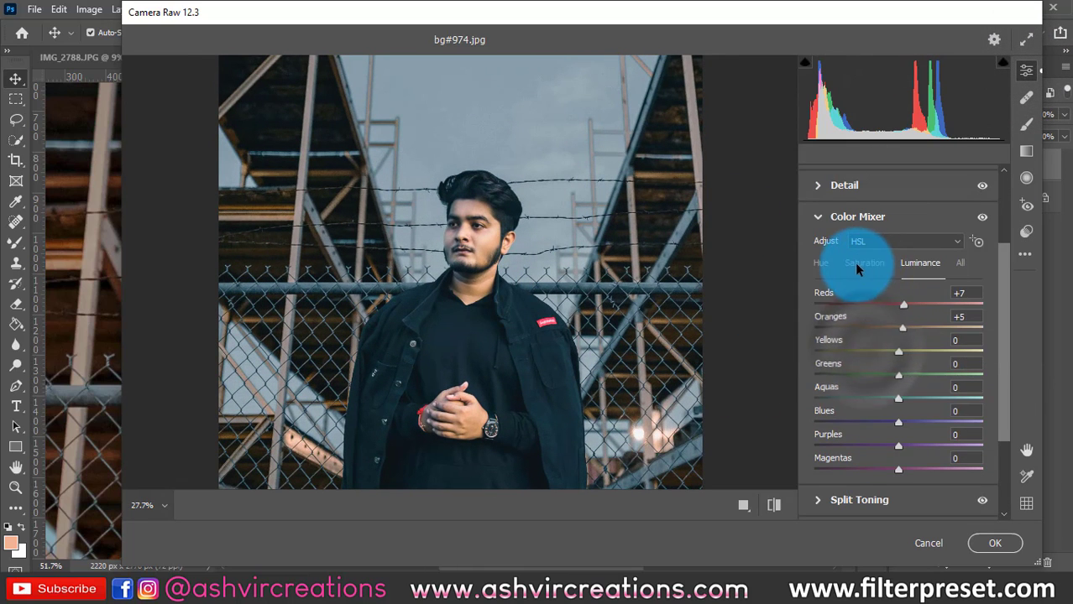
click(822, 262)
click(921, 328)
drag(921, 327, 898, 327)
click(875, 261)
click(897, 329)
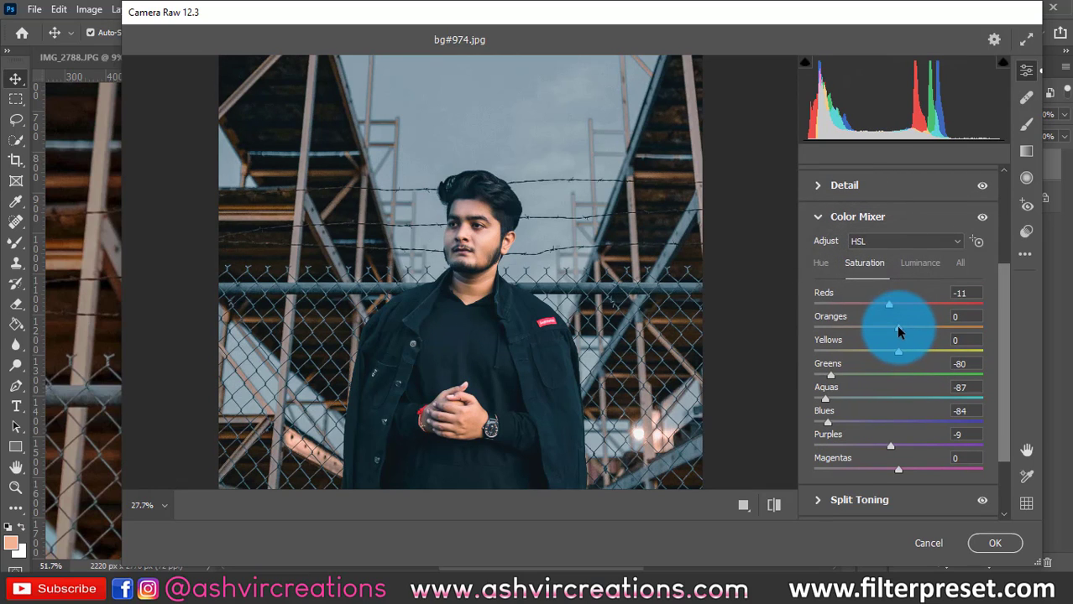
mouse_move(897, 327)
mouse_down()
mouse_move(877, 327)
mouse_move(892, 328)
mouse_up()
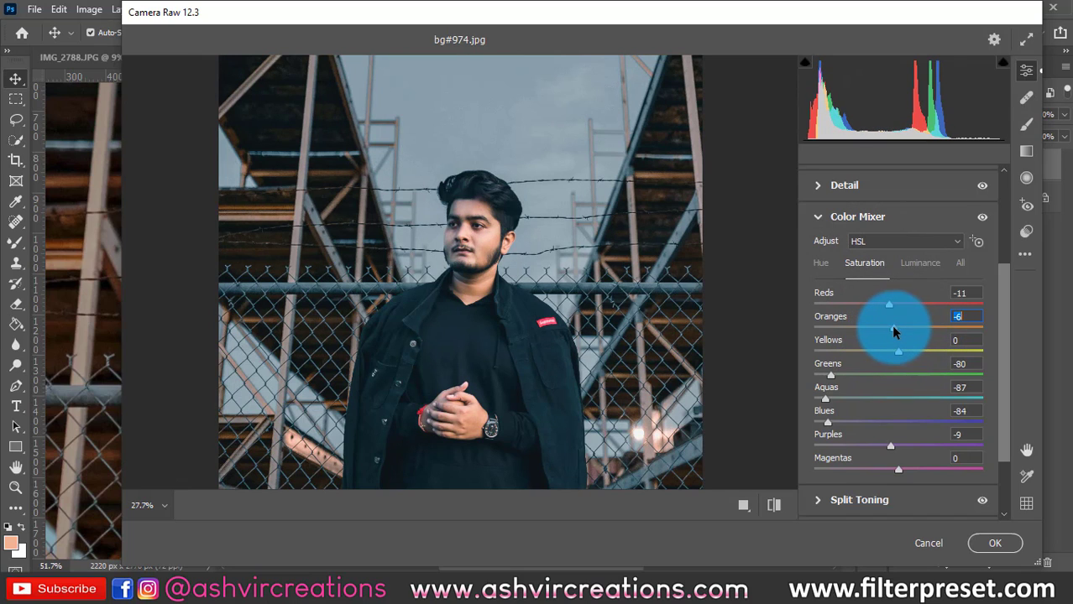
Set the Oranges luminance to -1 in the Color Mixer and inspect the man's face up close.
click(921, 263)
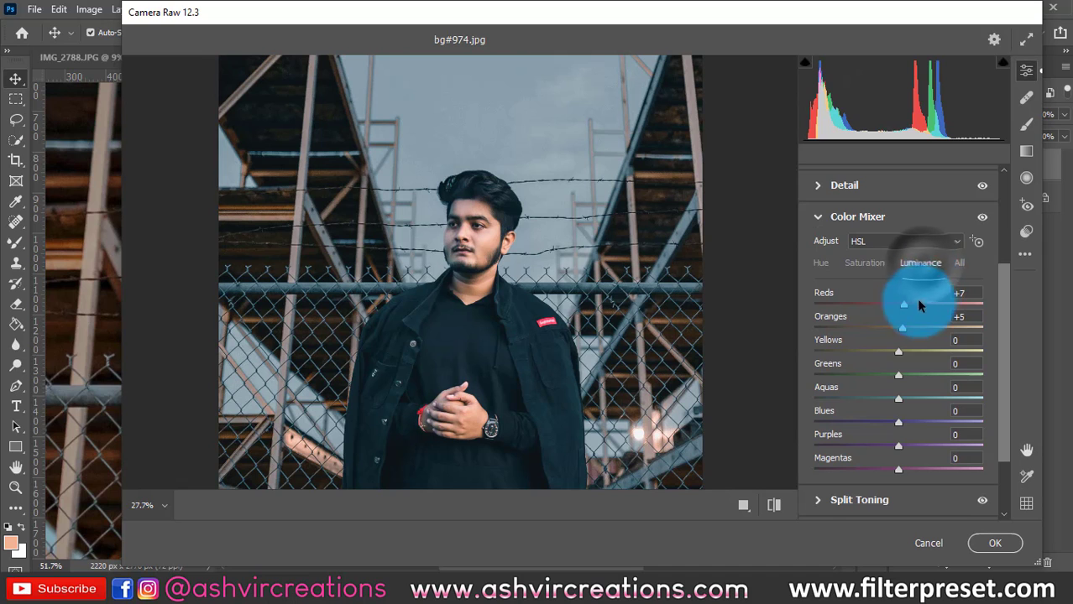
mouse_move(901, 330)
mouse_down()
mouse_move(879, 327)
mouse_move(898, 331)
mouse_up()
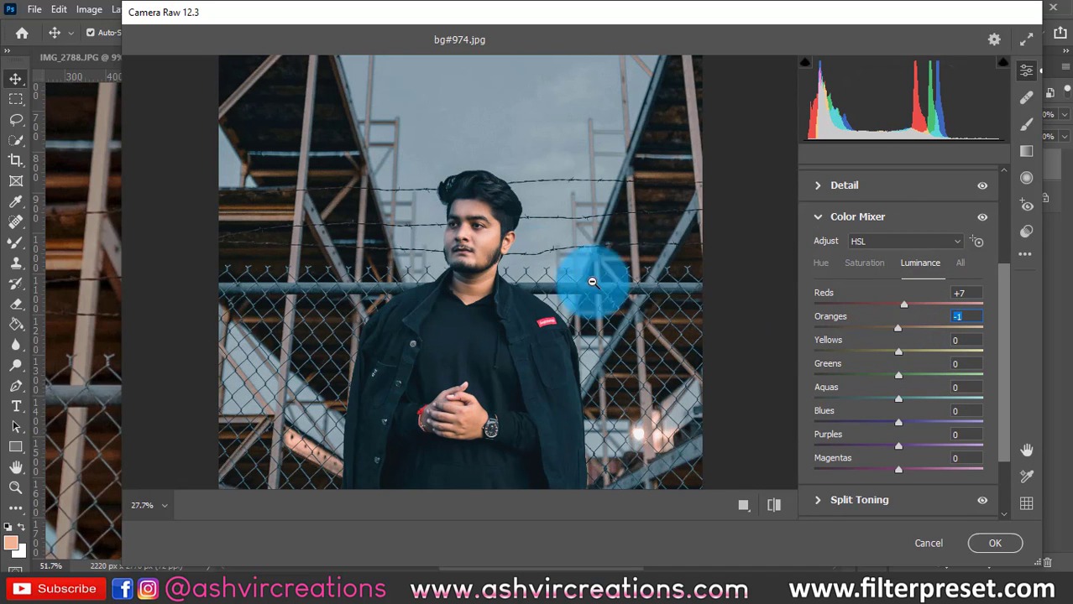
click(461, 253)
drag(516, 350, 568, 359)
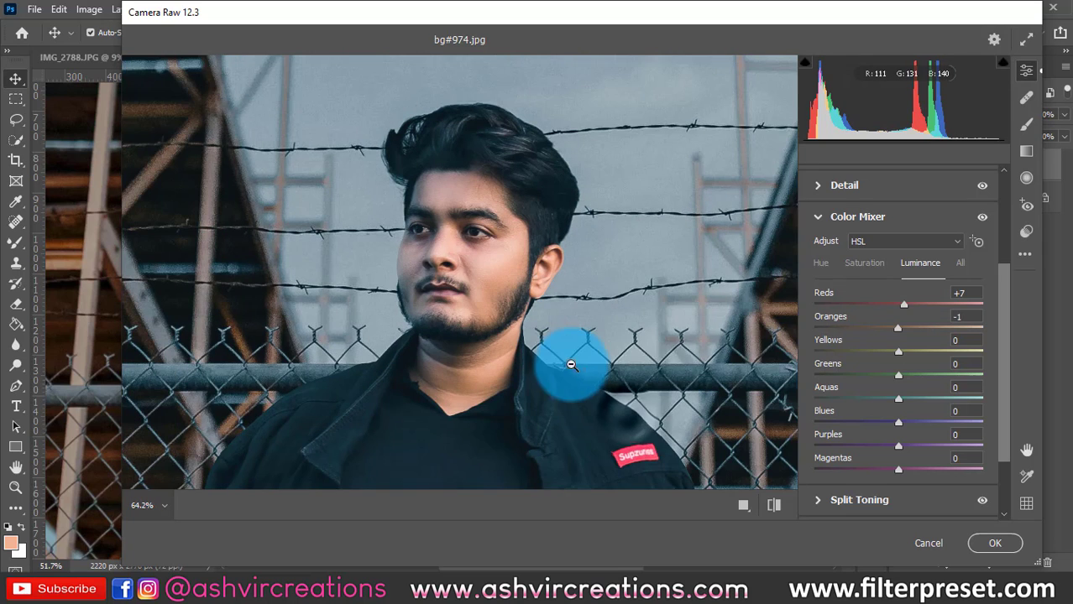
Reduce the Oranges saturation to -17 in the Color Mixer and check the skin tone across the image.
click(824, 260)
mouse_move(900, 330)
mouse_down()
mouse_move(898, 315)
mouse_move(891, 327)
mouse_move(866, 325)
mouse_move(883, 326)
mouse_up()
click(873, 262)
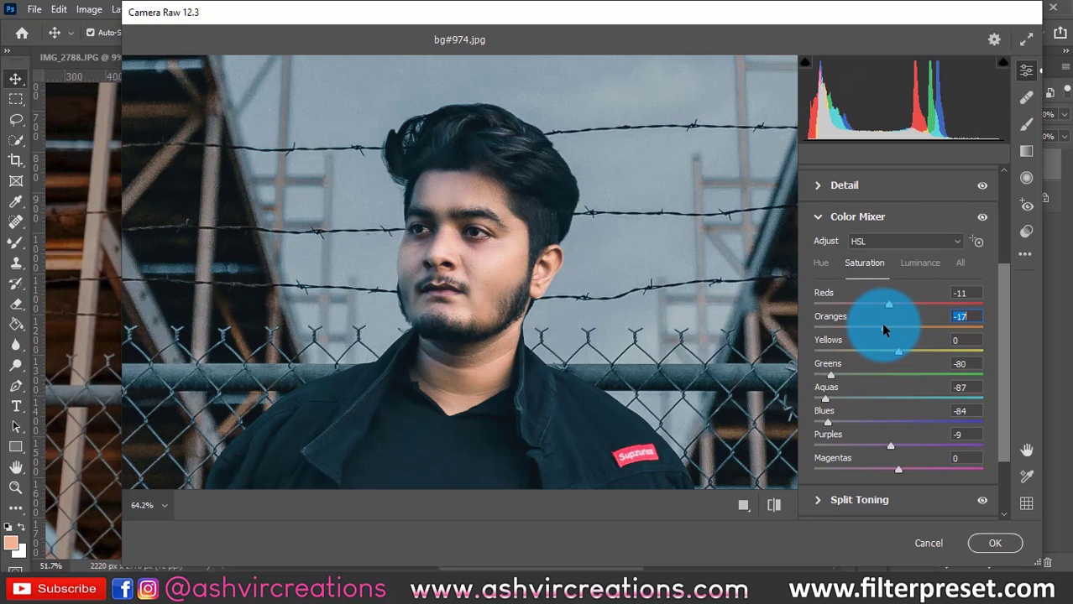
drag(570, 389, 460, 356)
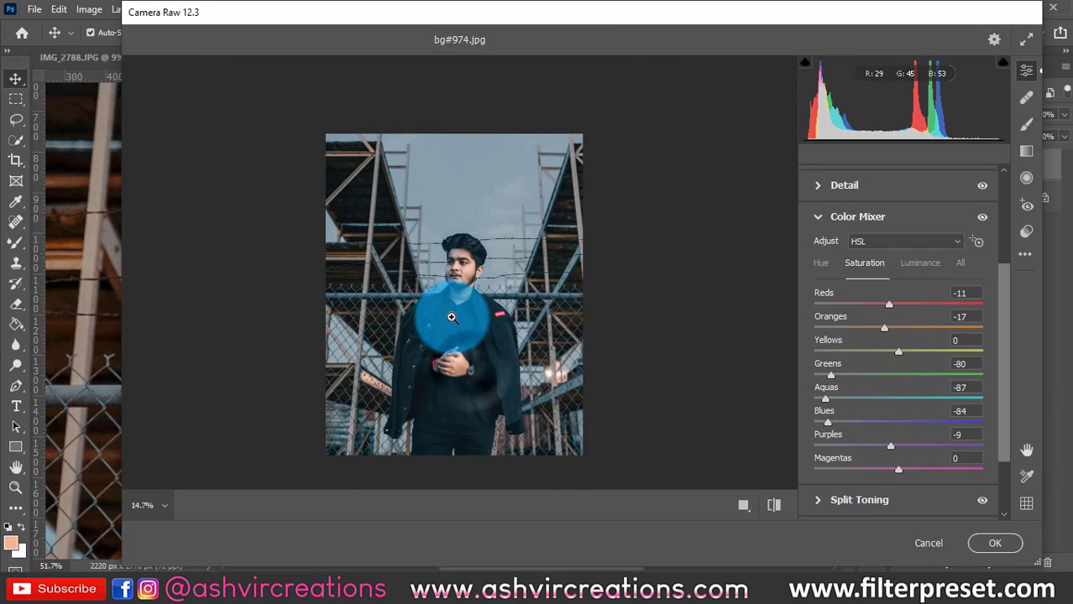
click(460, 356)
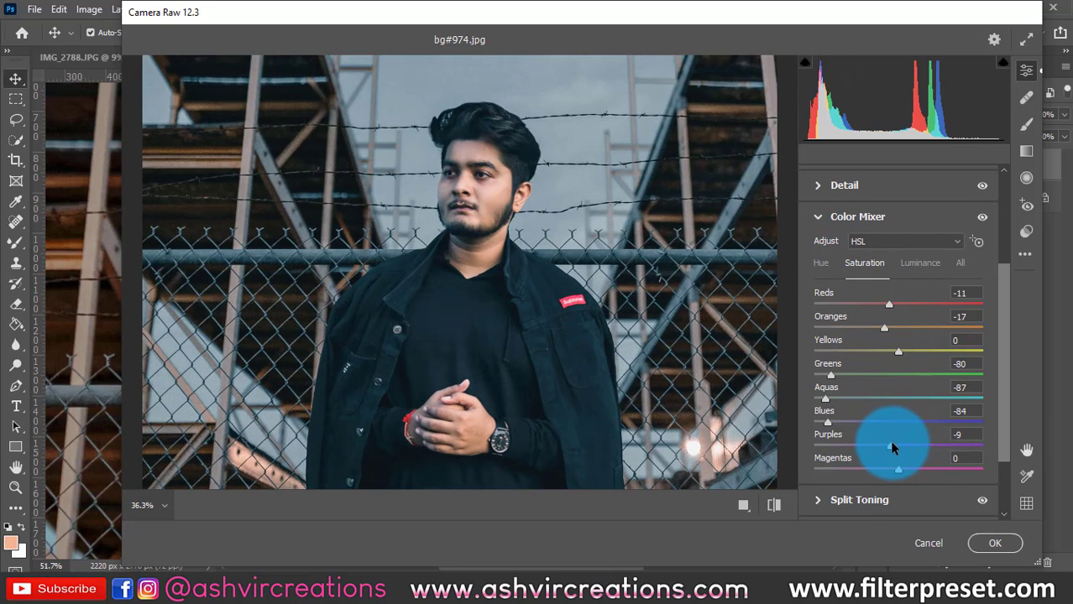
click(823, 261)
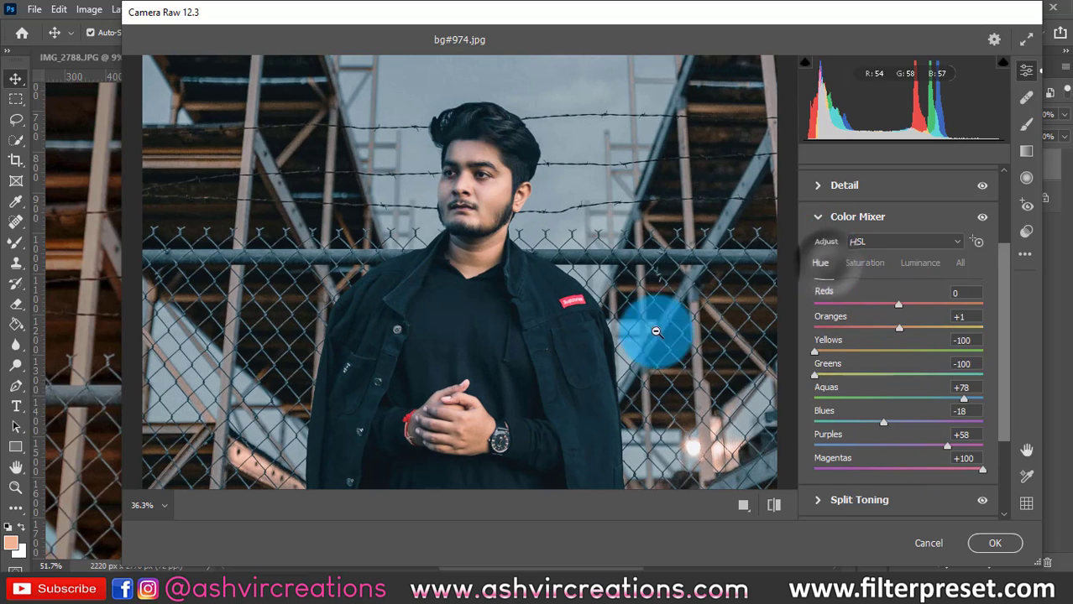
drag(532, 302, 474, 311)
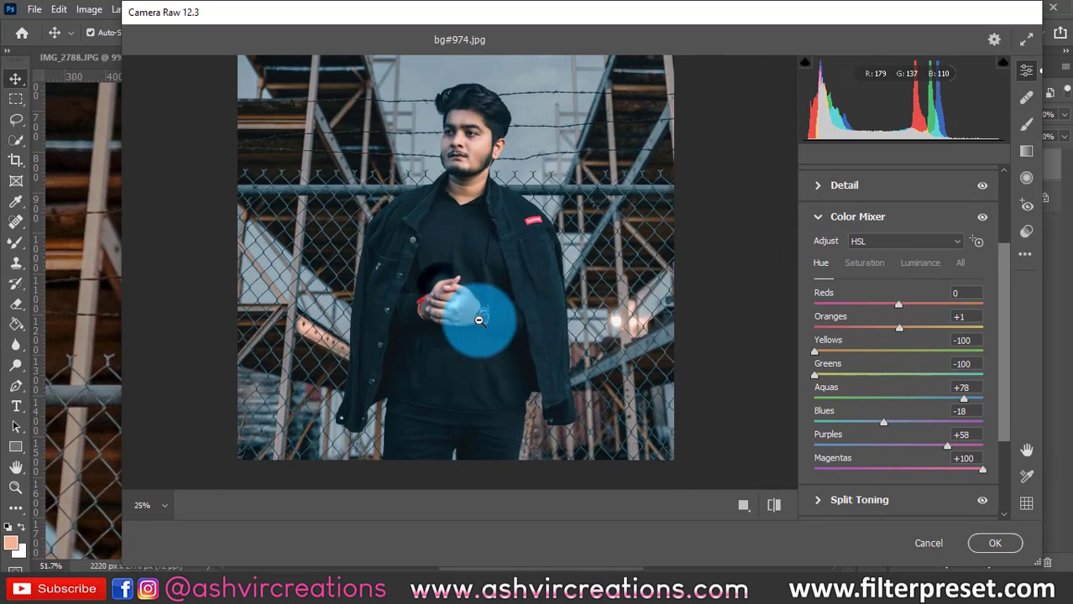
Set the Split Toning shadows saturation to 21 and apply the Camera Raw grade to the layer.
scroll(1005, 461, down, 3)
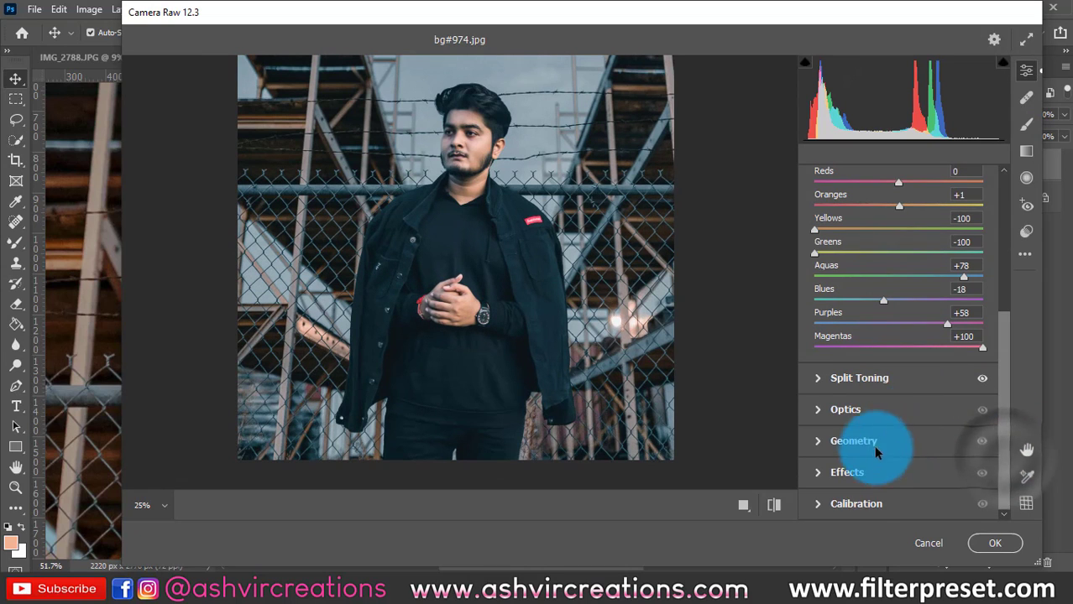
click(882, 379)
drag(871, 445, 846, 445)
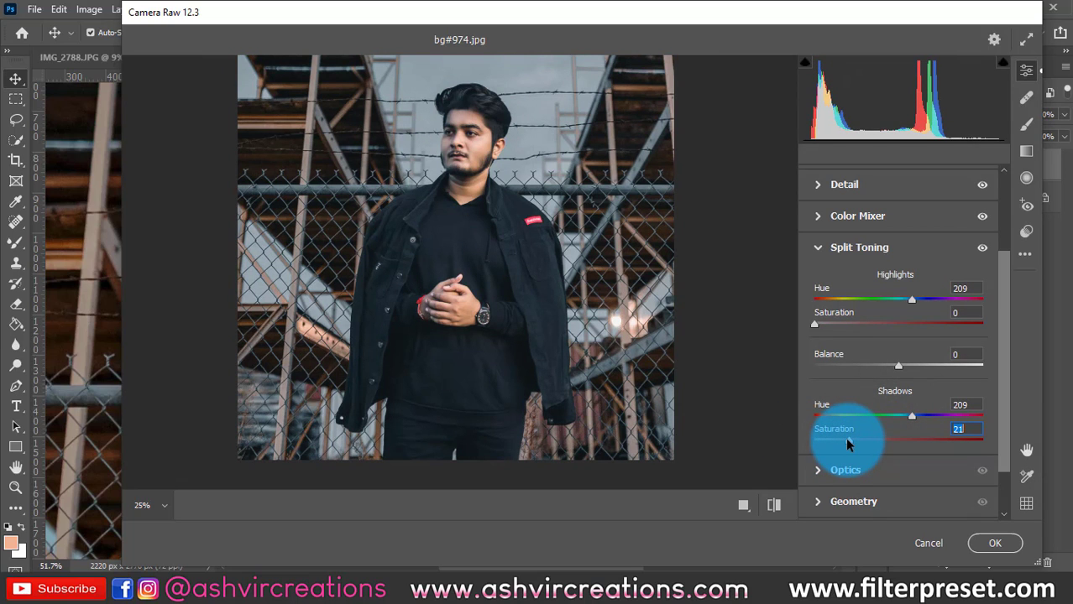
alt+click(529, 355)
scroll(982, 193, up, 3)
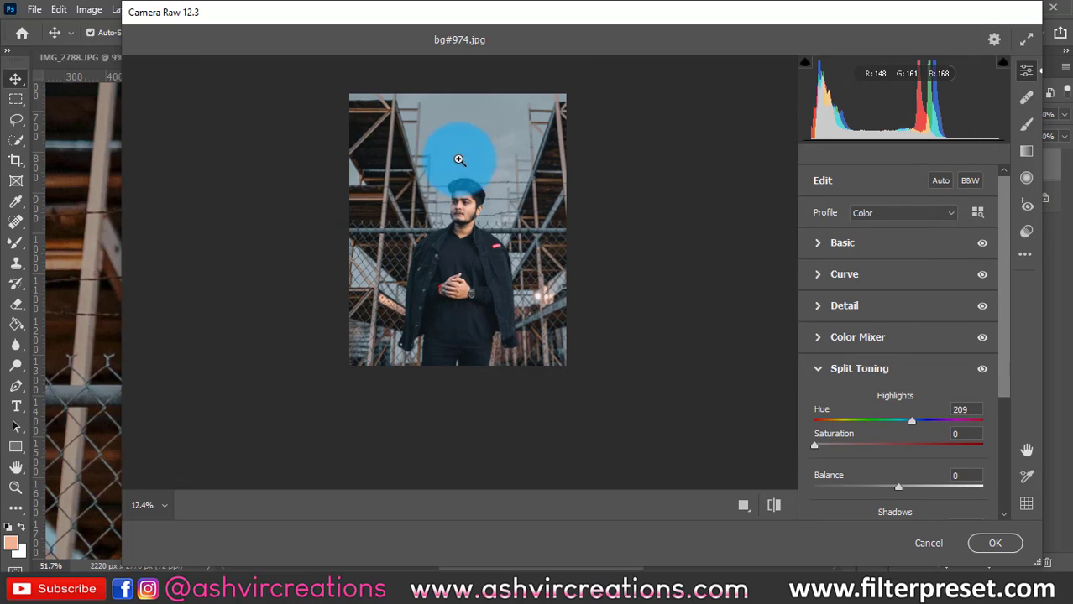
drag(454, 160, 514, 220)
scroll(965, 369, down, 3)
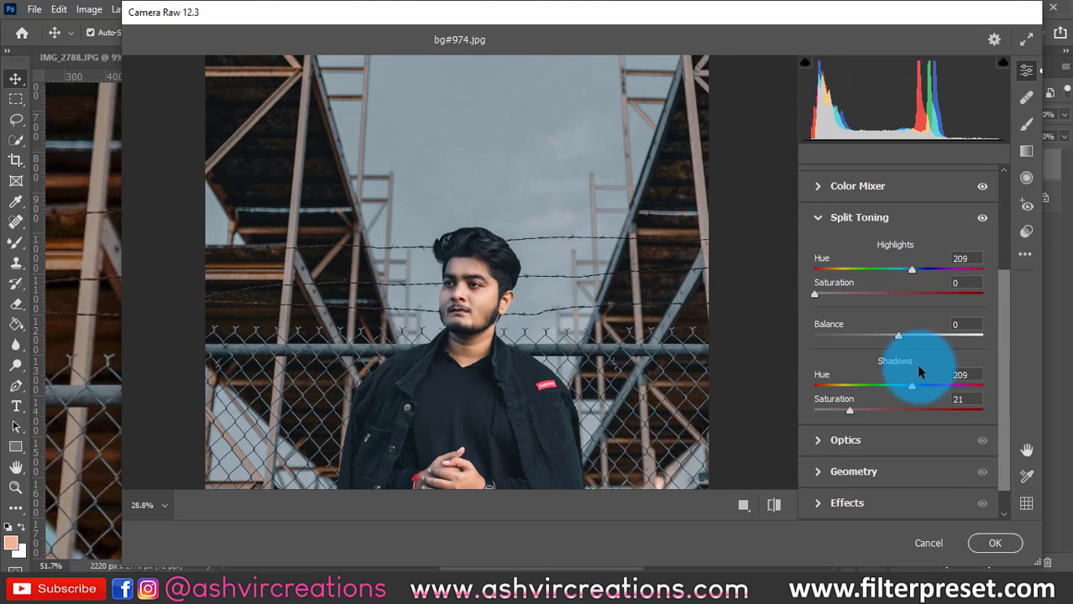
scroll(918, 372, down, 1)
click(879, 474)
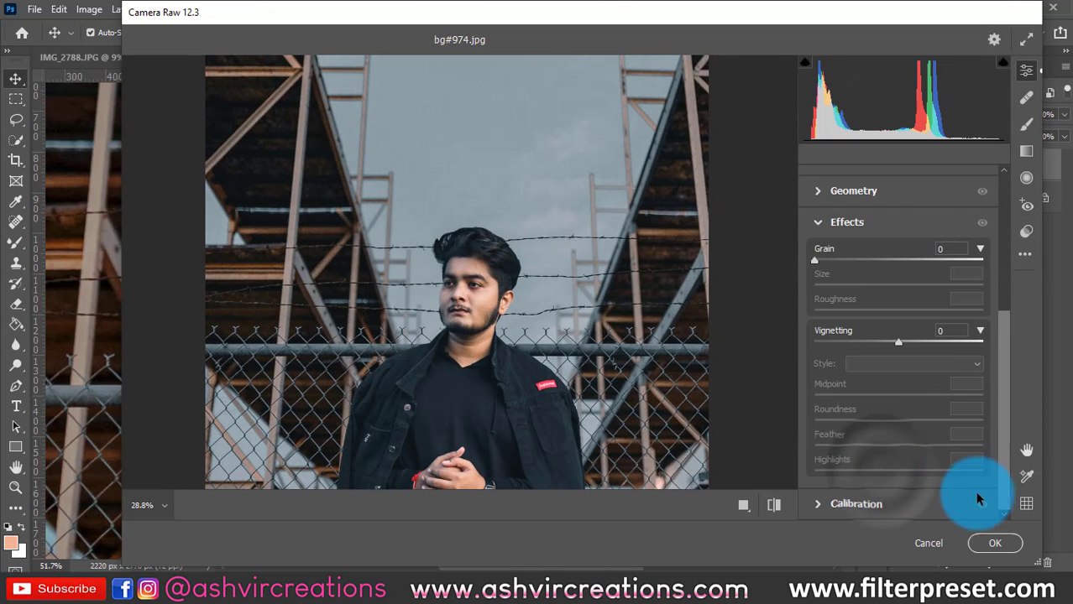
click(992, 544)
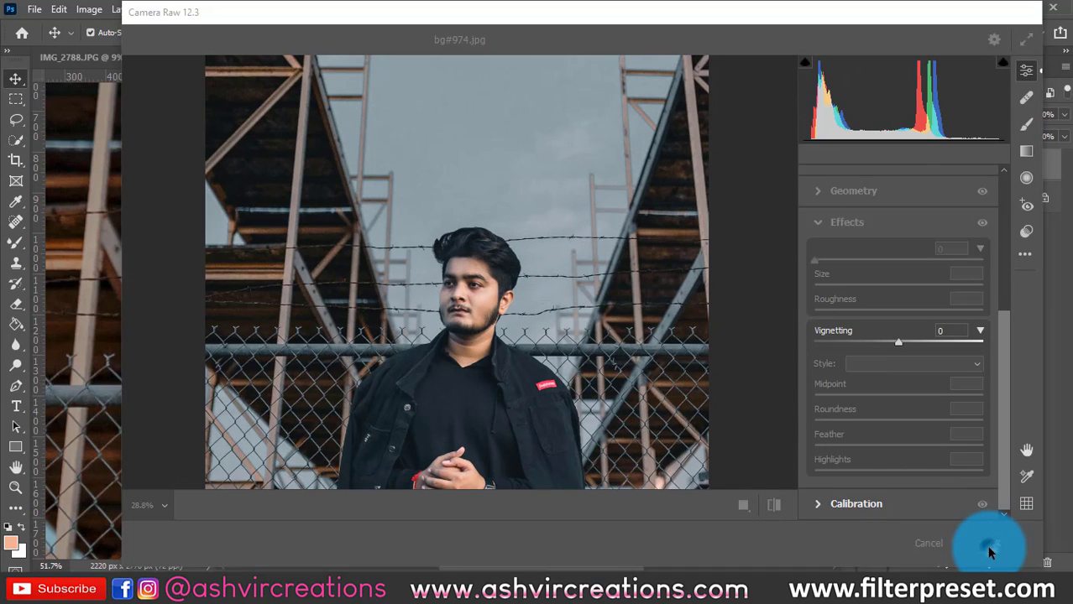
Duplicate the graded layer and set the duplicate's blend mode to Screen.
scroll(485, 315, down, 3)
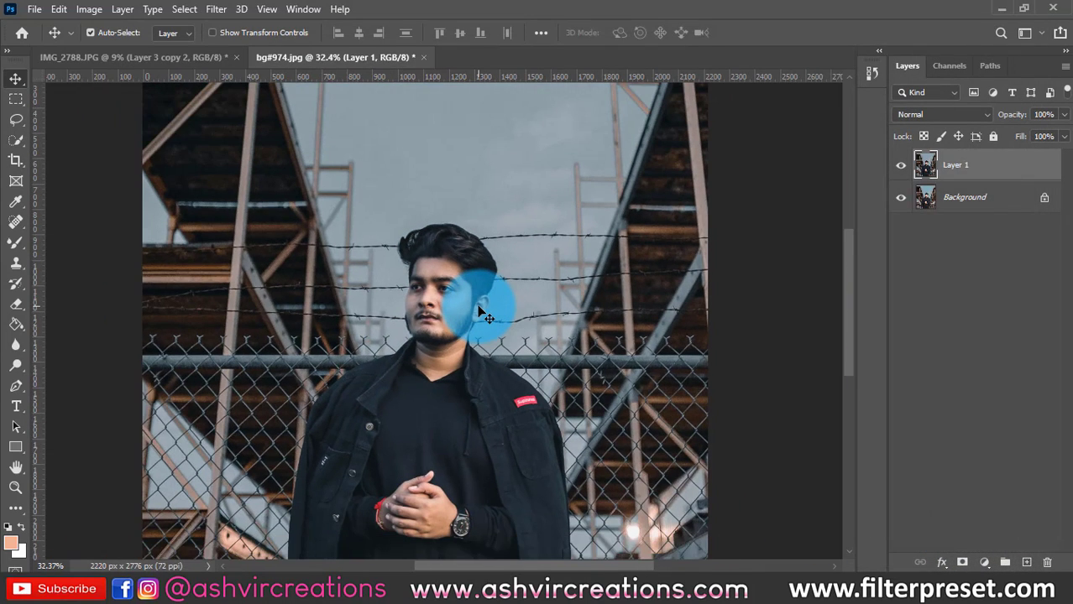
scroll(485, 314, down, 3)
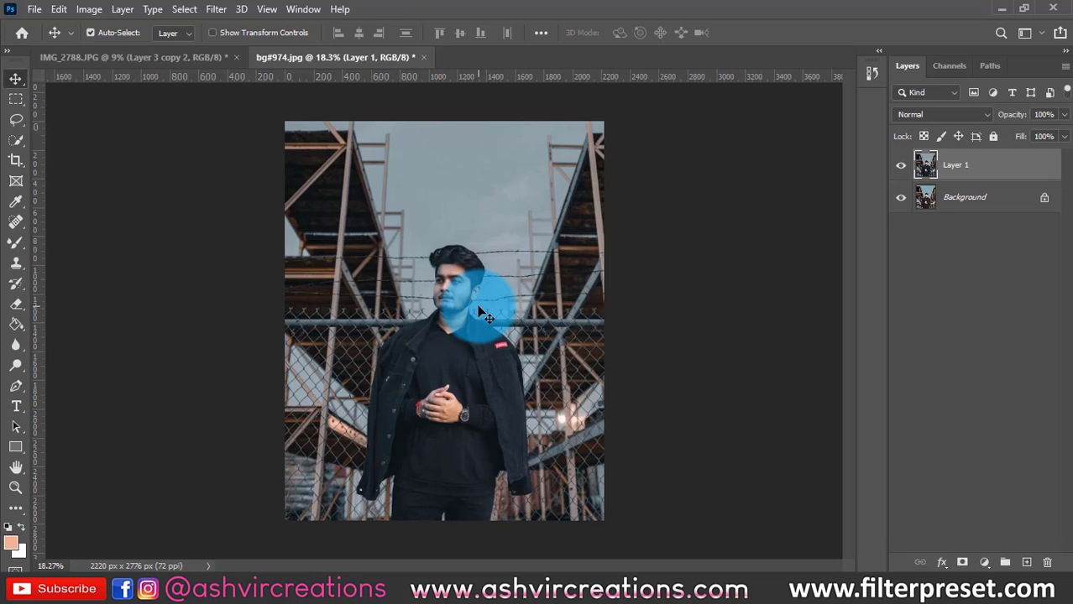
key(ctrl+j)
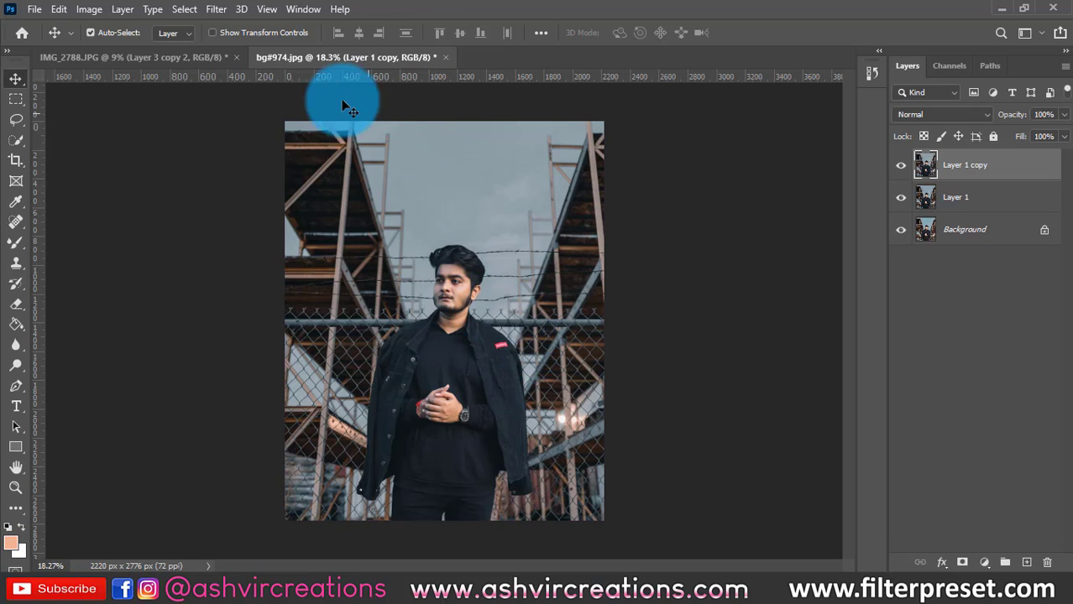
click(216, 9)
click(547, 191)
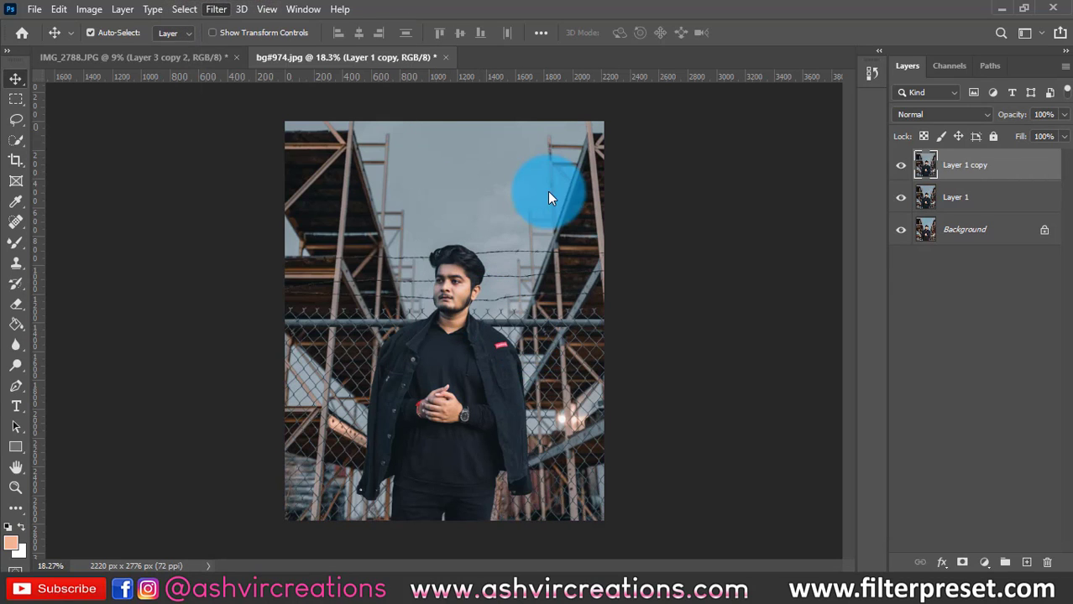
click(920, 120)
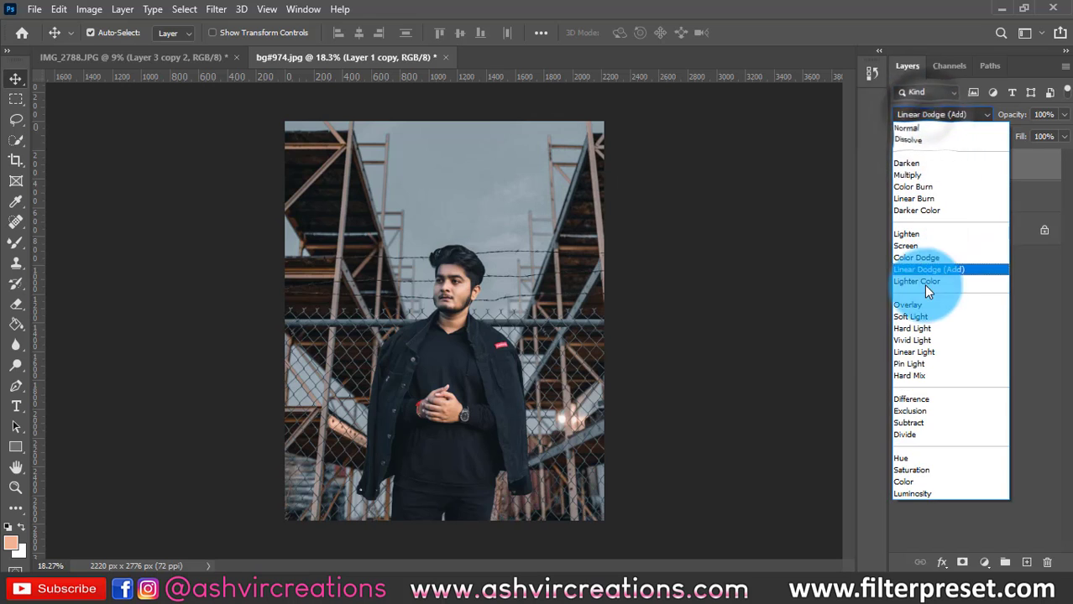
click(922, 245)
In the Screen layer's Blending Options, split the Underlying Layer black Blend If slider to 0 / 242, and select the layer below.
right_click(995, 166)
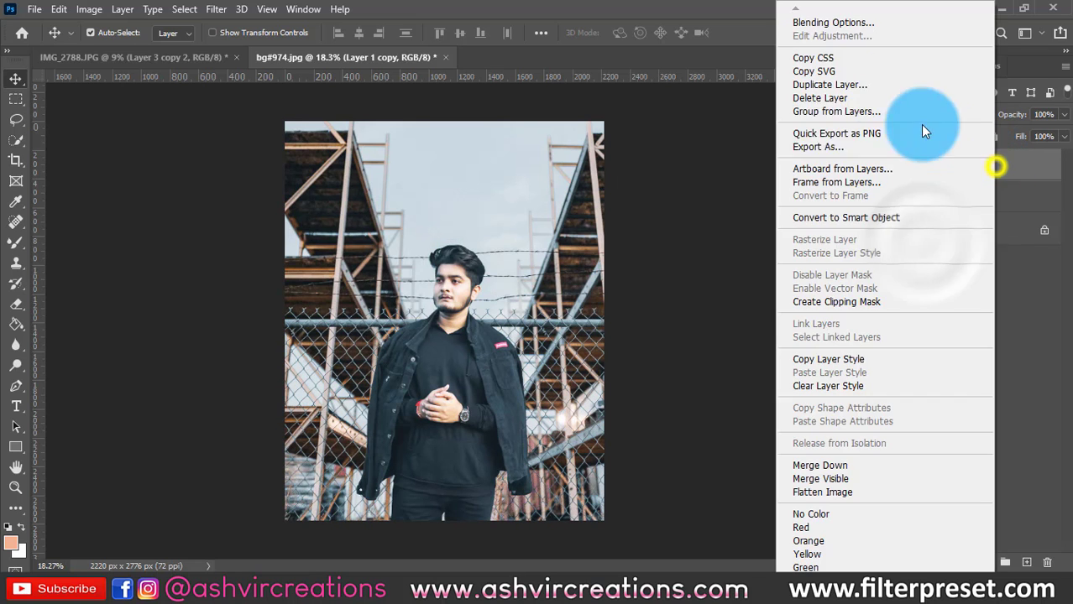
click(825, 20)
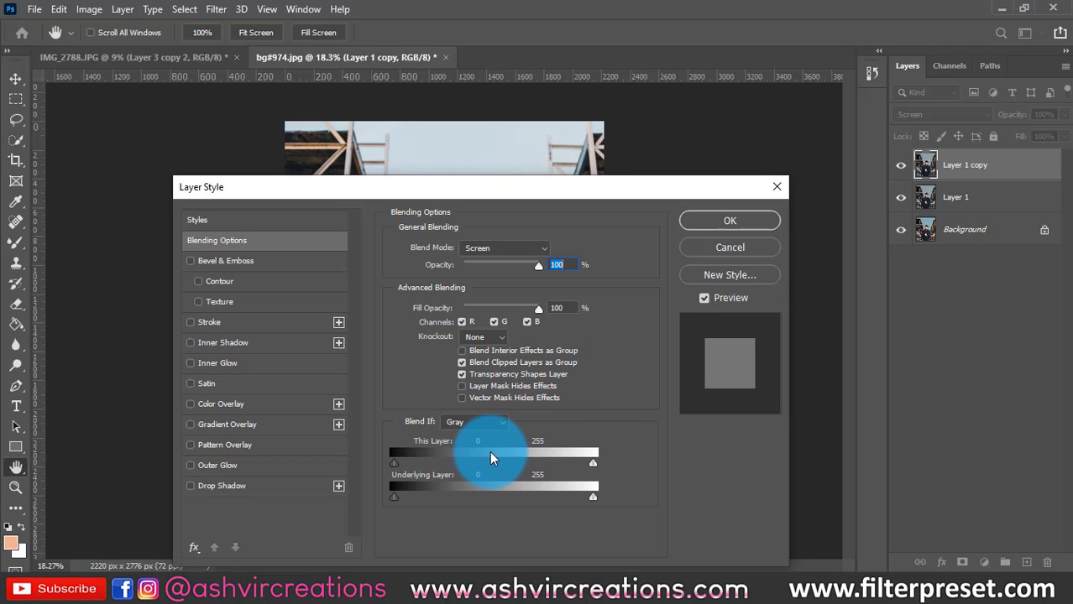
drag(394, 496, 581, 500)
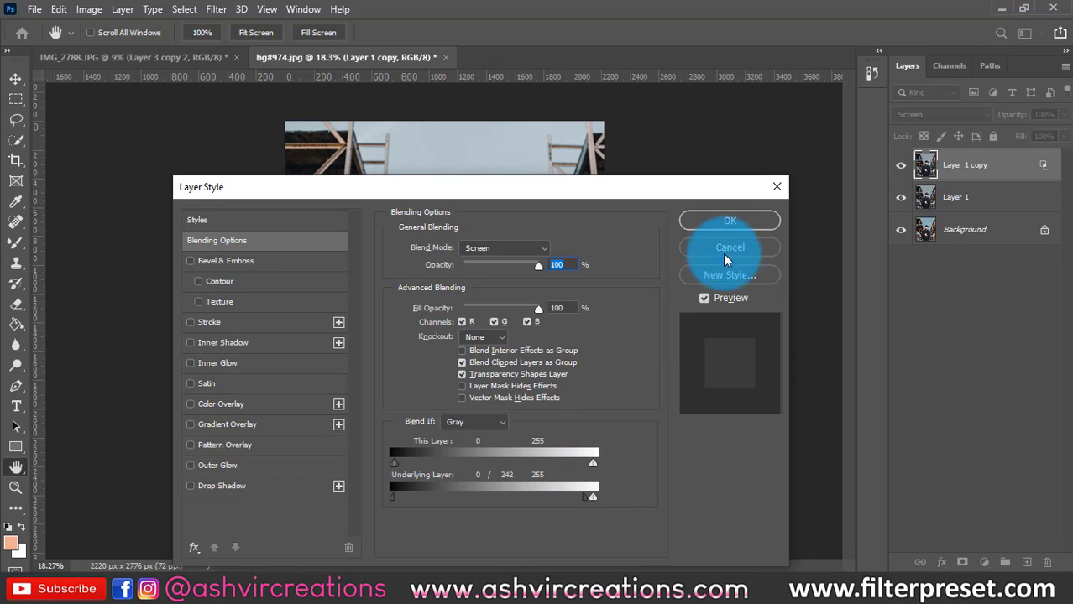
click(730, 219)
click(963, 199)
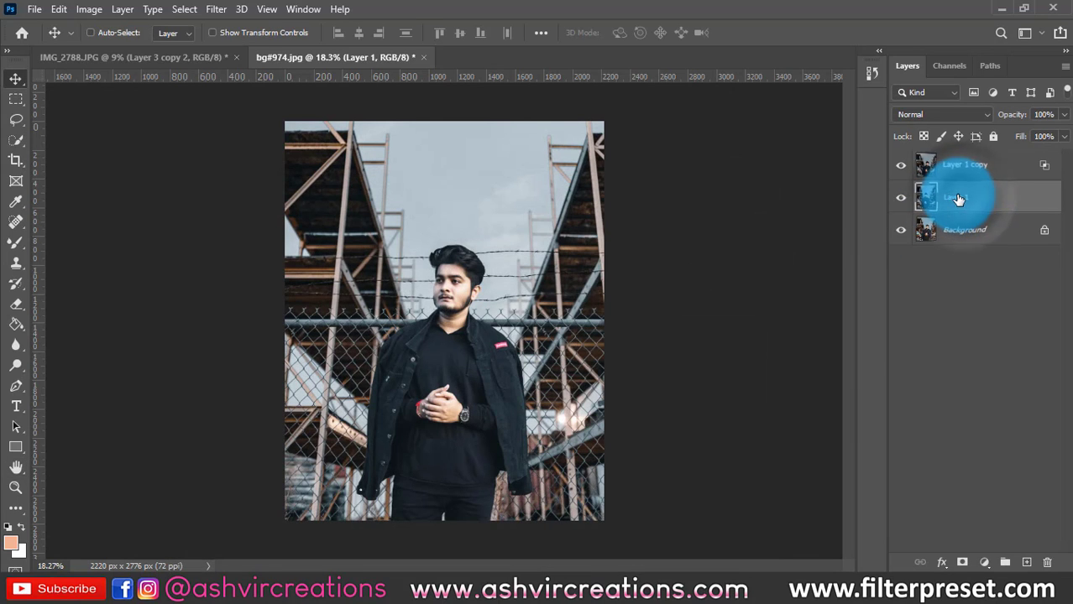
Duplicate Layer 1, move the copy to the top of the layer stack, and set its blend mode to Multiply.
key(ctrl+j)
drag(950, 198, 958, 152)
click(920, 115)
click(919, 116)
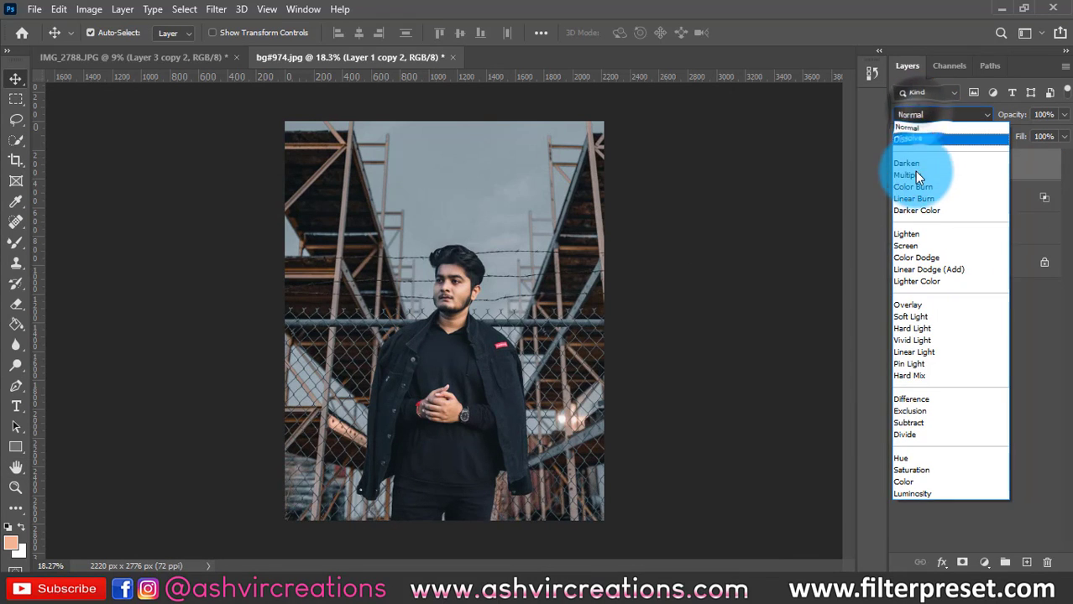
click(914, 173)
In the Multiply layer's Blending Options, pull the Underlying Layer white Blend If slider inward to around the middle of the range.
right_click(1007, 166)
click(856, 23)
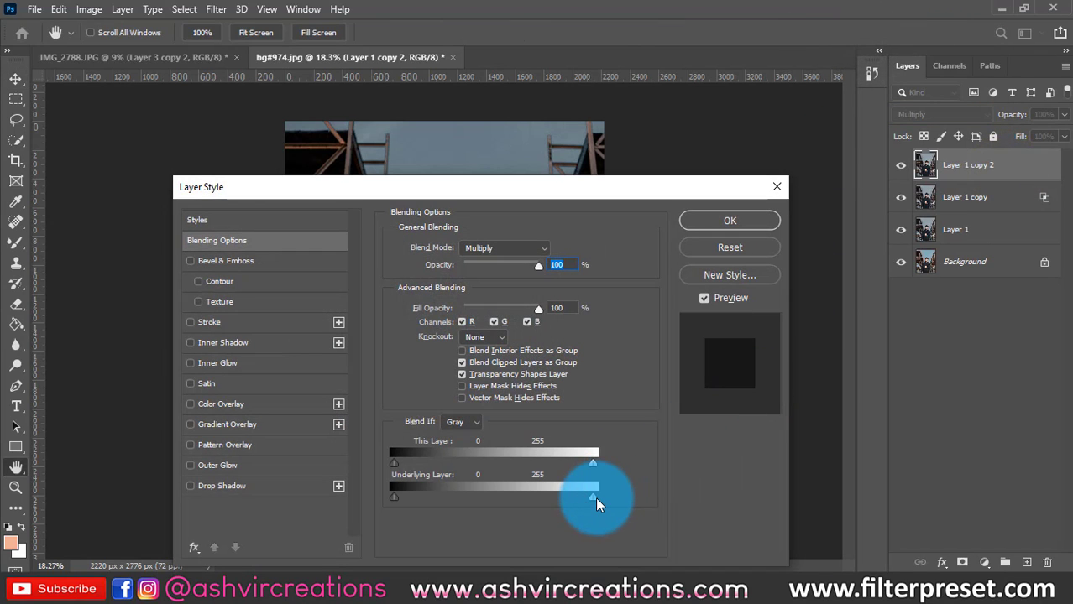
drag(595, 497, 485, 504)
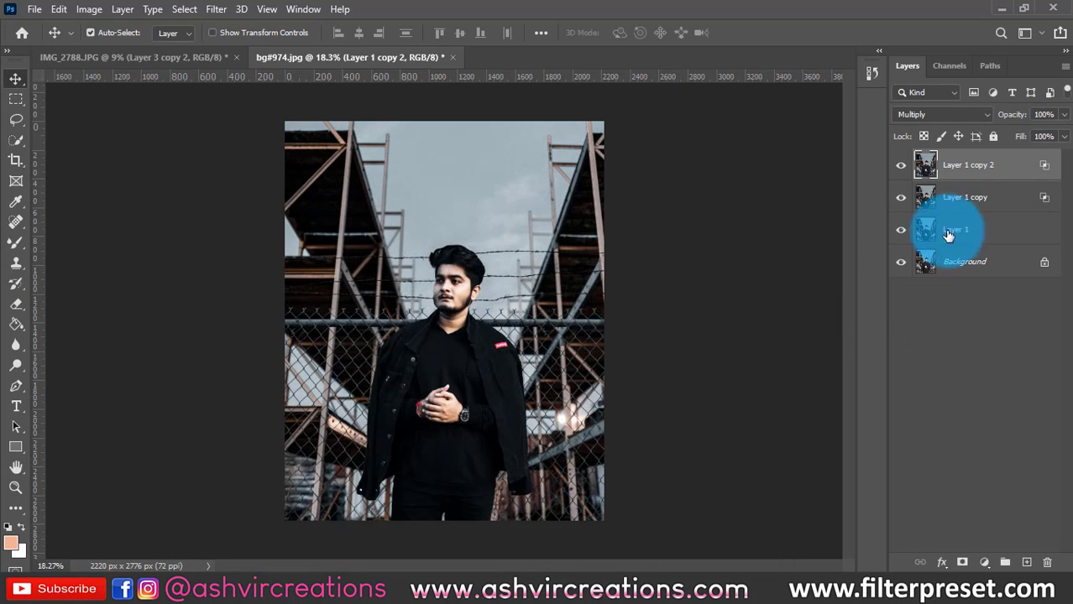
Group the Screen and Multiply layers together and add a layer mask to the group.
click(979, 199)
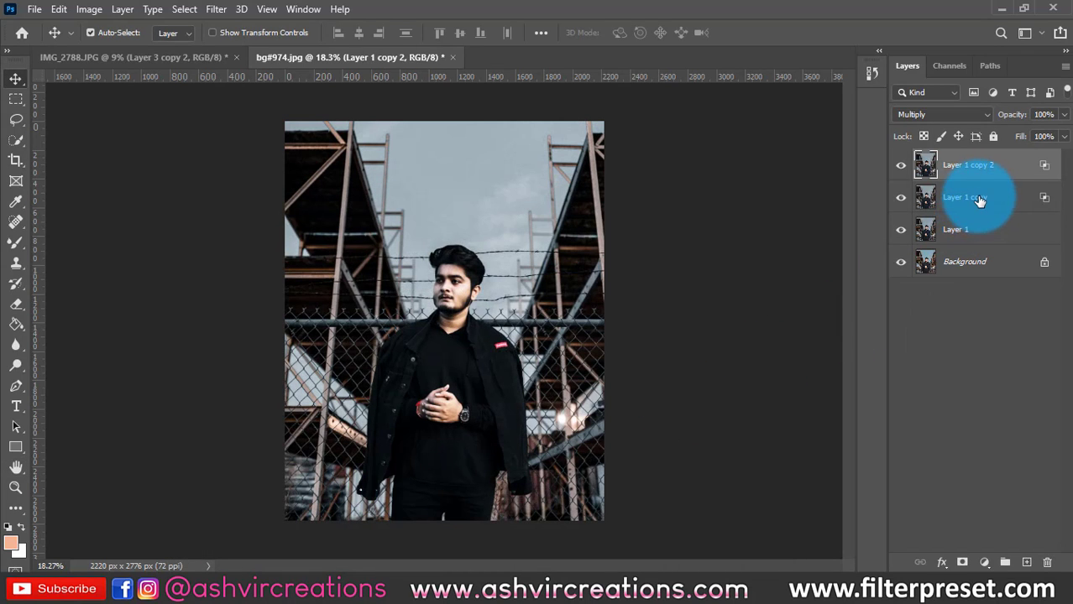
key(ctrl+g)
click(965, 561)
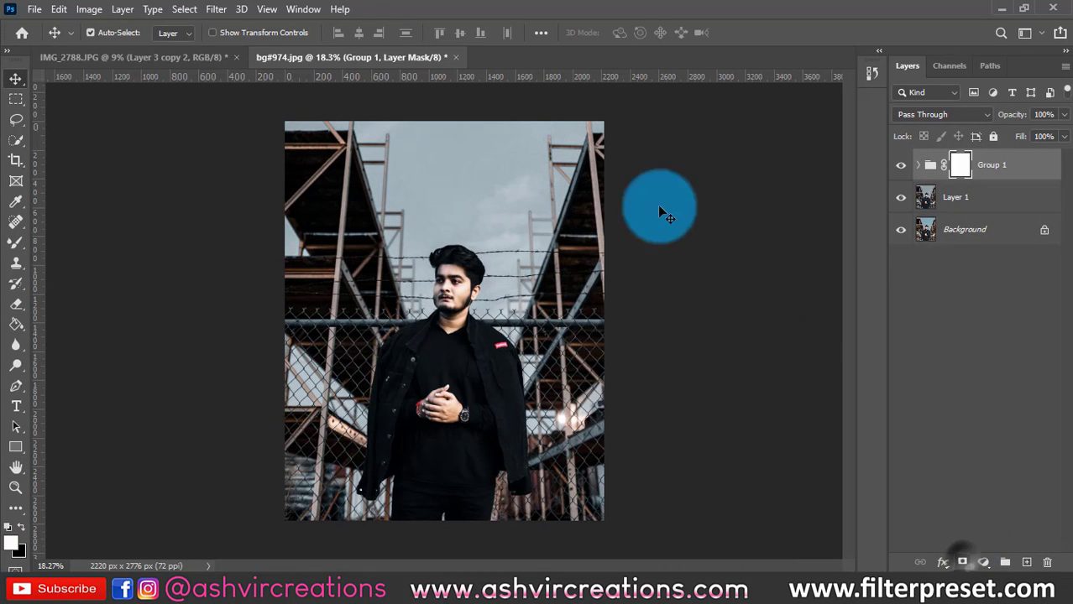
Fill the group's mask using Apply Image with the Merged layer, RGB channel, Multiply blending and 100% opacity.
click(90, 9)
click(120, 240)
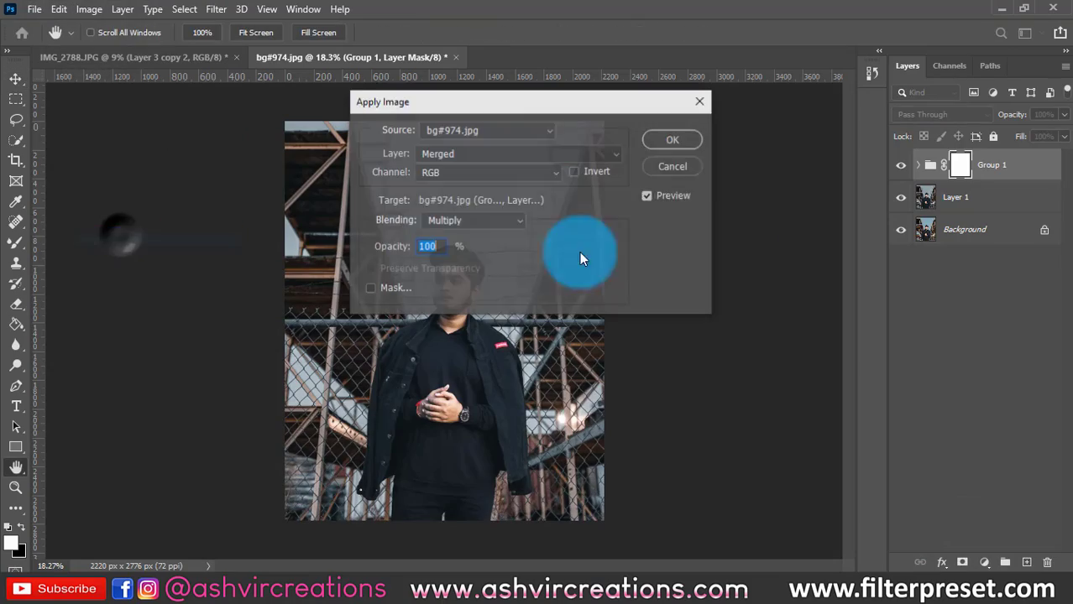
click(661, 141)
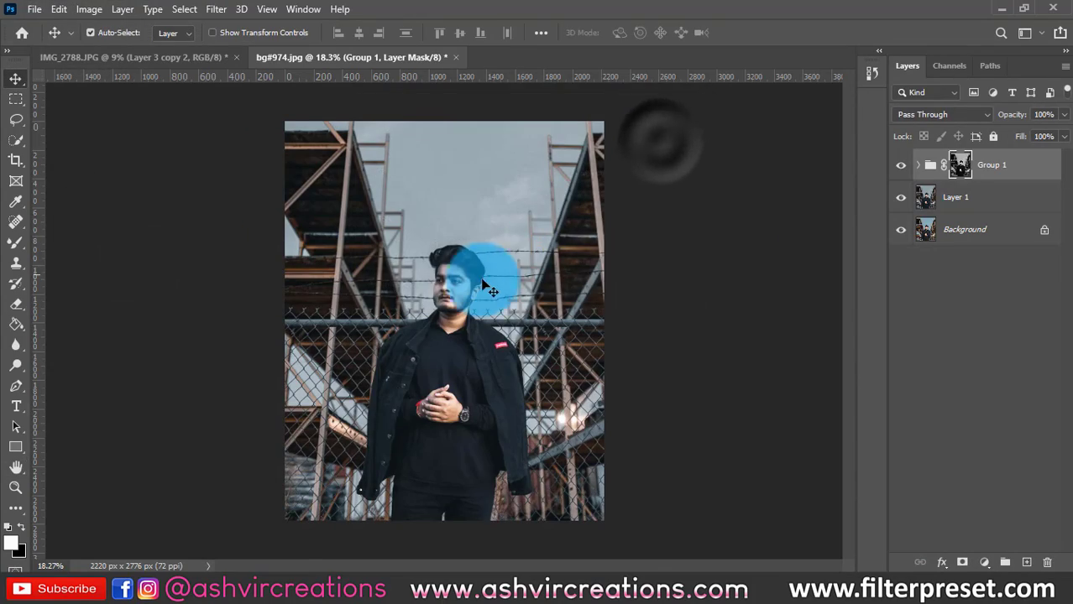
Examine the face and jacket up close, comparing the image with and without the group's contrast effect.
scroll(461, 284, up, 5)
drag(522, 290, 464, 125)
scroll(560, 185, up, 4)
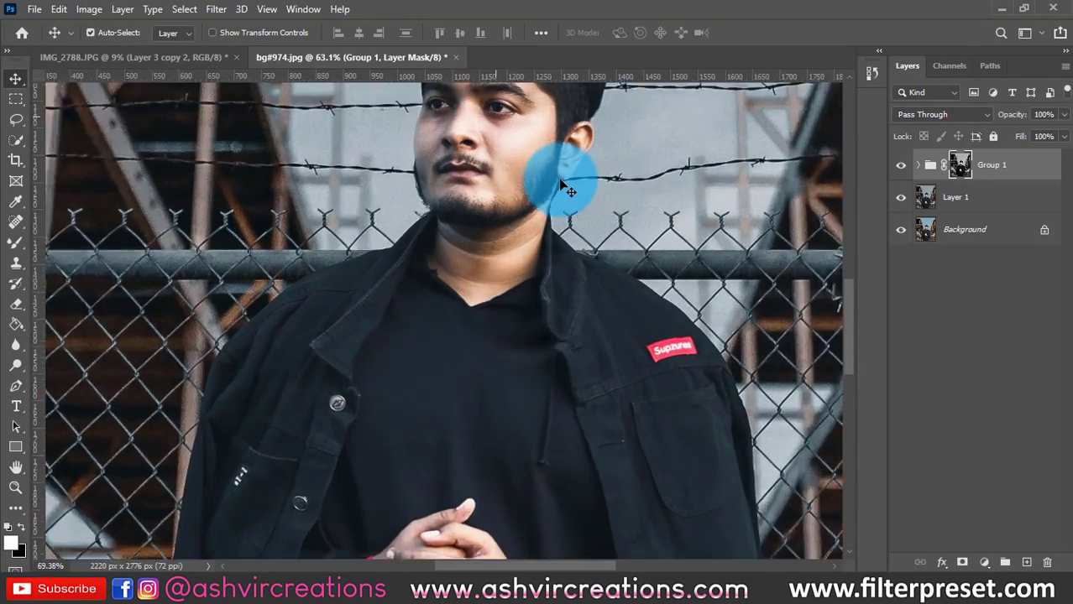
drag(570, 196, 599, 372)
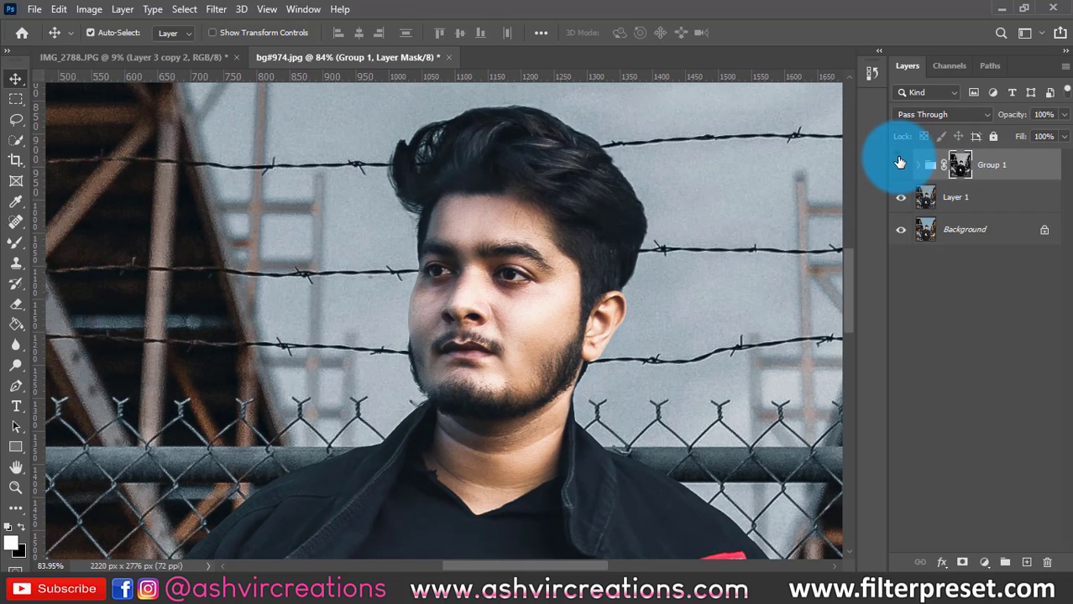
click(900, 164)
click(900, 163)
click(899, 164)
click(900, 164)
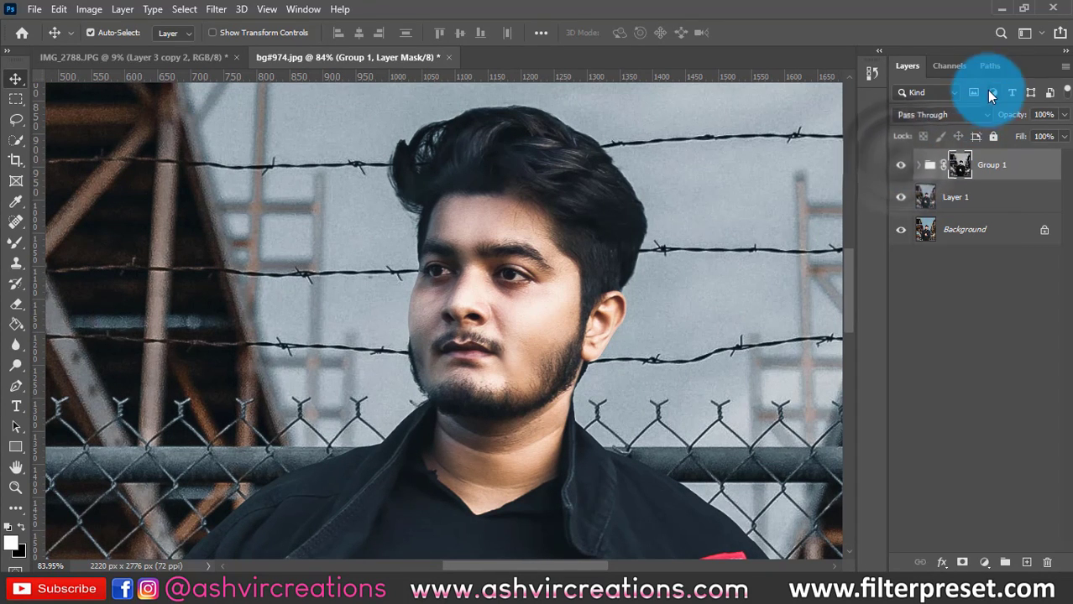
Lower the group's opacity to 68% and merge it with Layer 1.
mouse_move(1016, 117)
mouse_down()
mouse_move(952, 120)
mouse_move(1012, 118)
mouse_up()
click(900, 164)
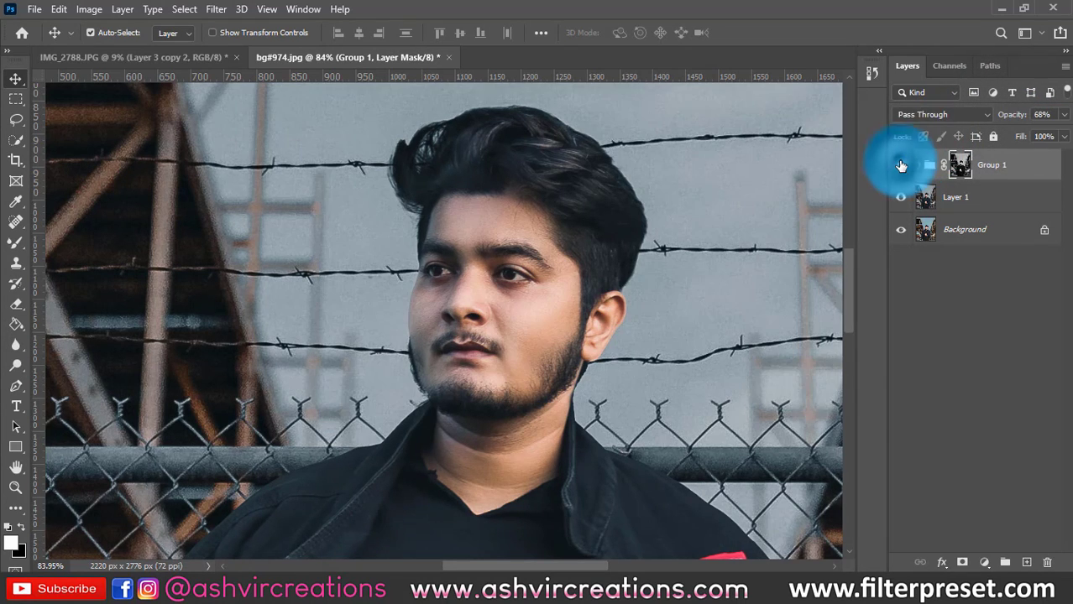
click(900, 165)
ctrl+click(953, 202)
key(ctrl+e)
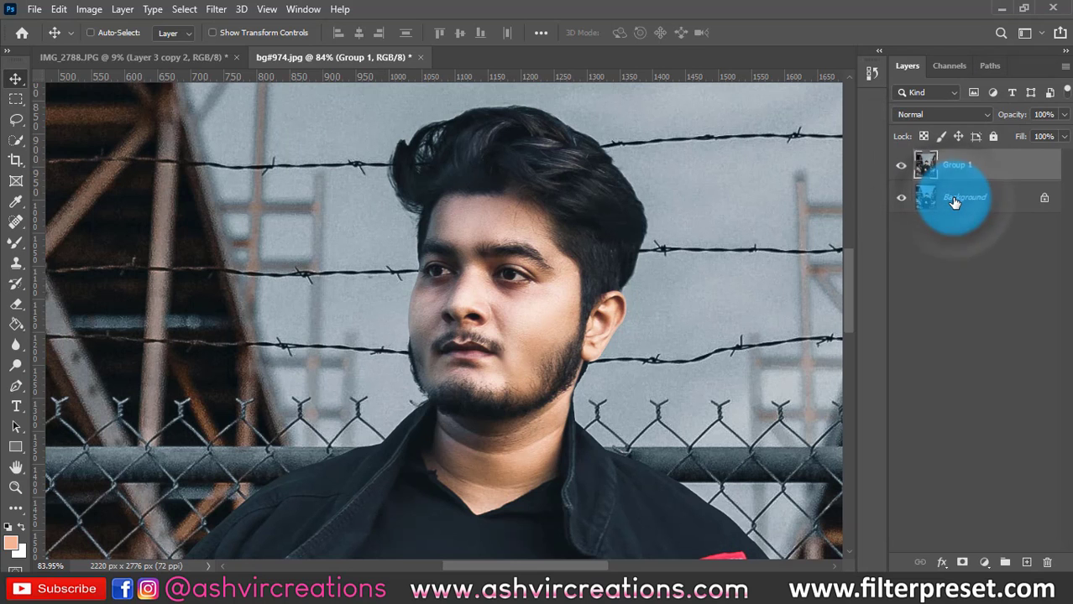
Compare the merged grade with the original Background across the whole image and inspect the details up close.
key(ctrl+0)
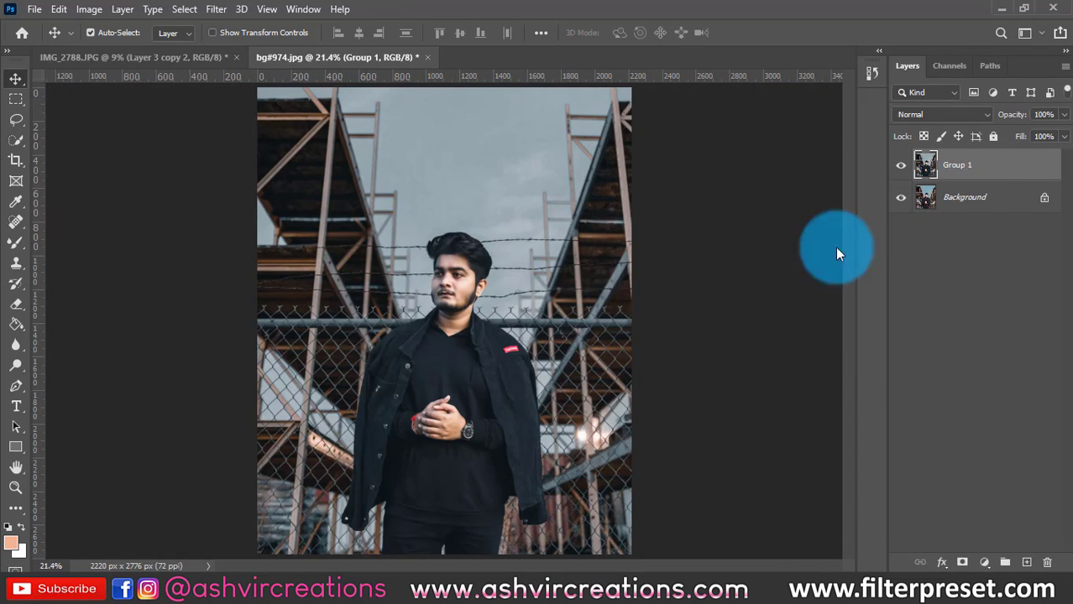
scroll(598, 312, down, 2)
scroll(559, 303, up, 2)
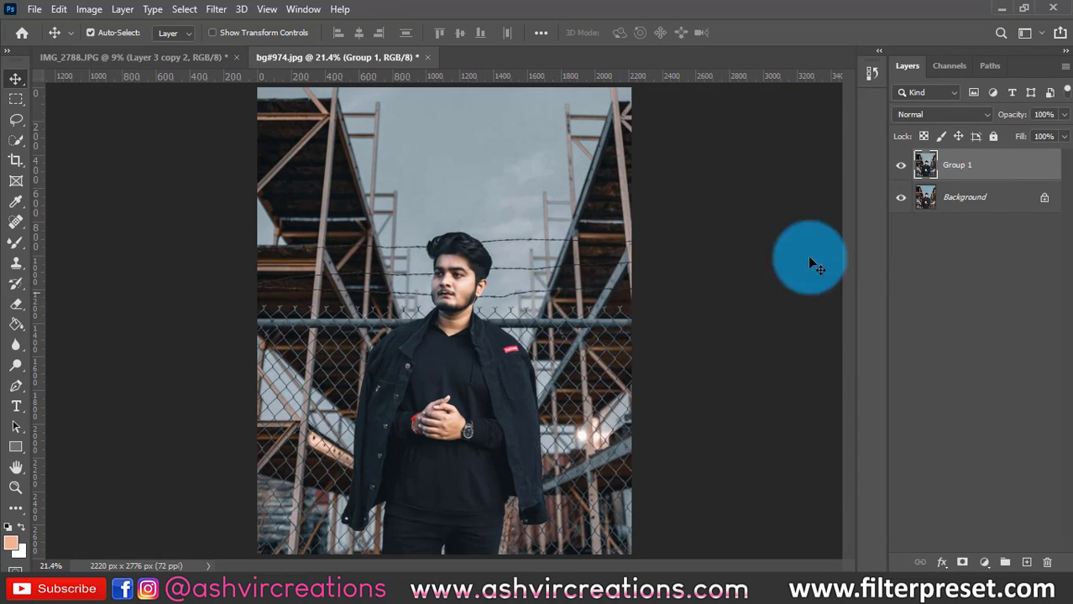
click(900, 166)
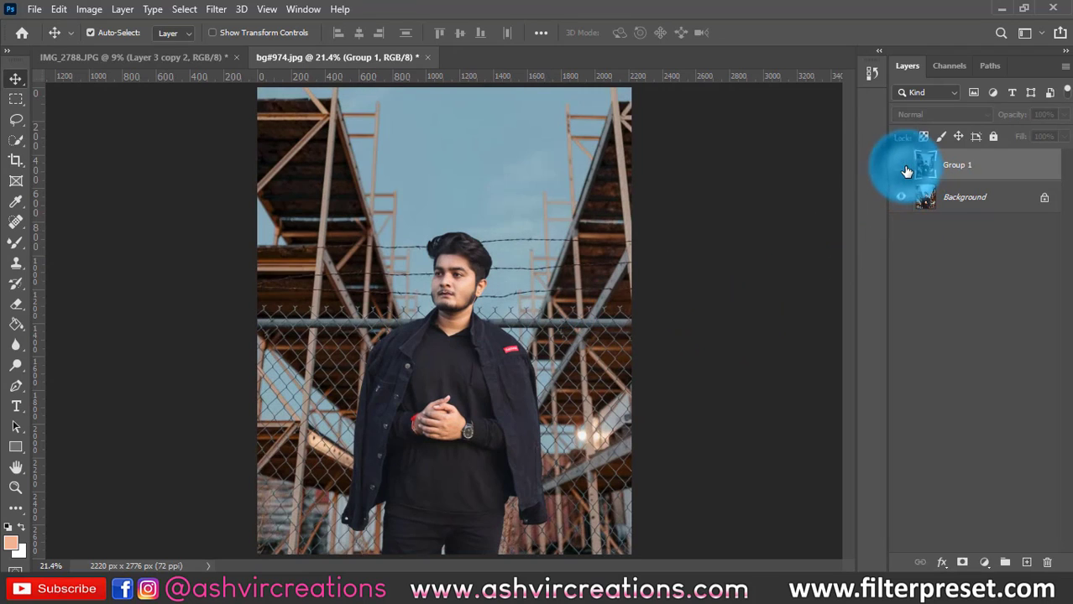
click(900, 166)
click(900, 165)
click(901, 165)
click(902, 166)
click(902, 166)
scroll(660, 276, down, 1)
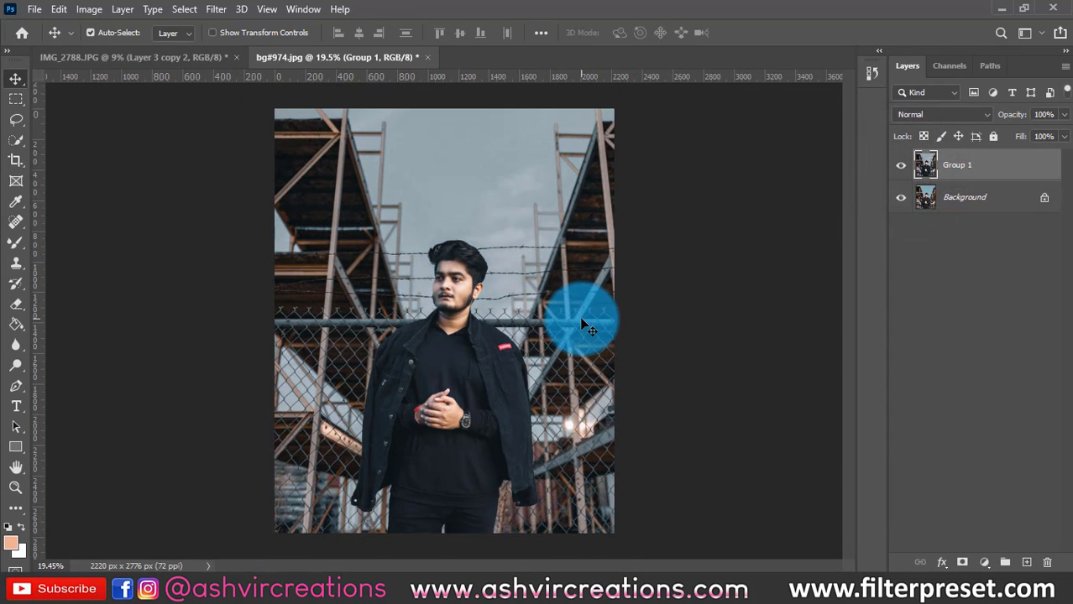
scroll(556, 373, up, 4)
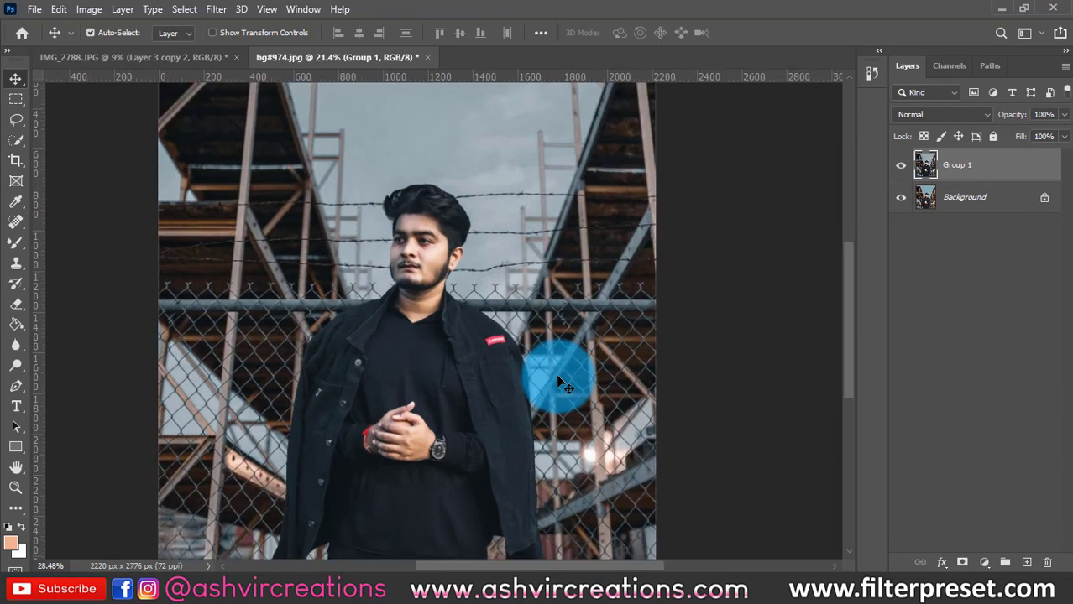
scroll(558, 379, up, 6)
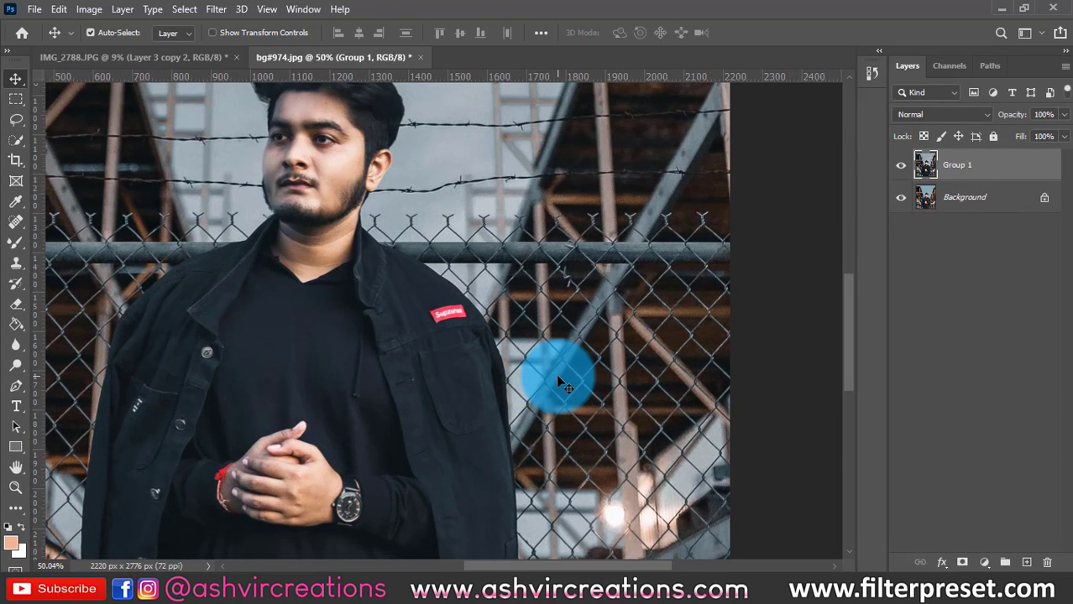
scroll(556, 374, down, 6)
scroll(585, 489, up, 3)
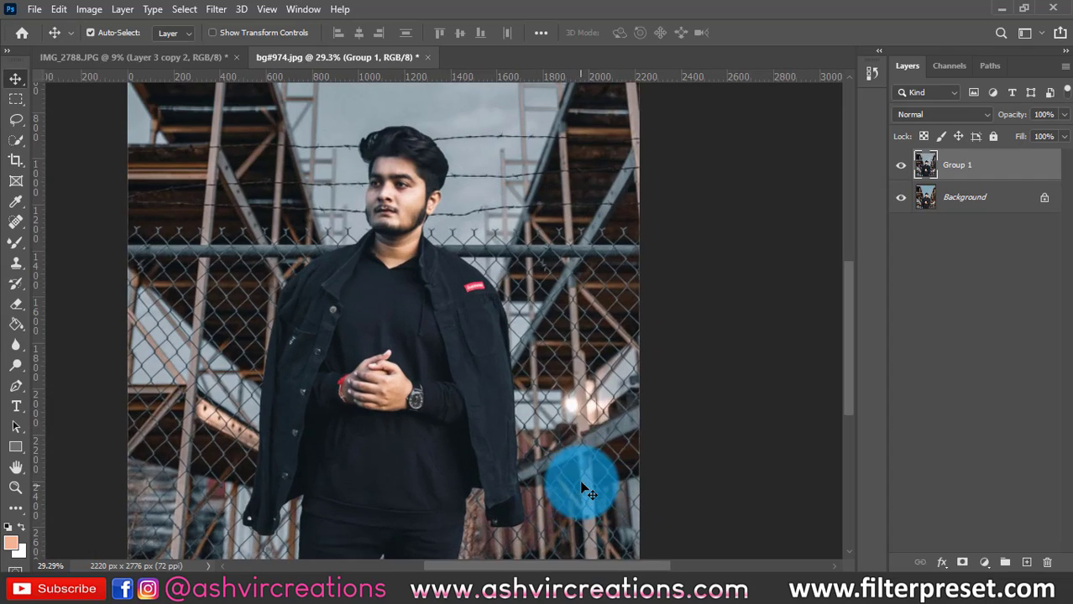
scroll(536, 306, up, 1)
scroll(537, 306, down, 4)
Apply a Camera Raw Filter to the merged layer with the Effects Grain amount set to 26.
click(215, 9)
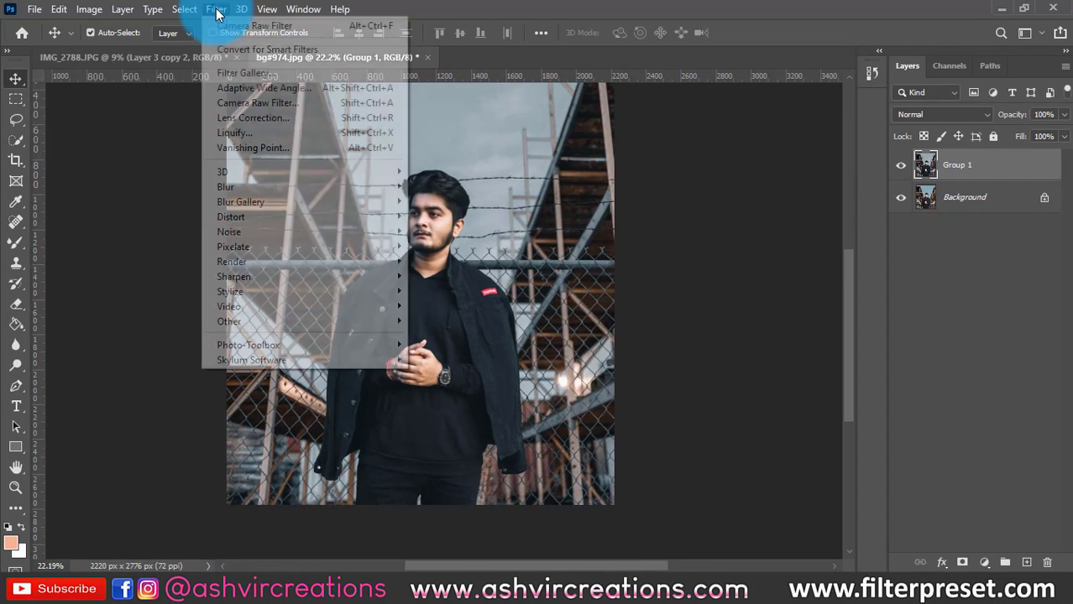
click(239, 102)
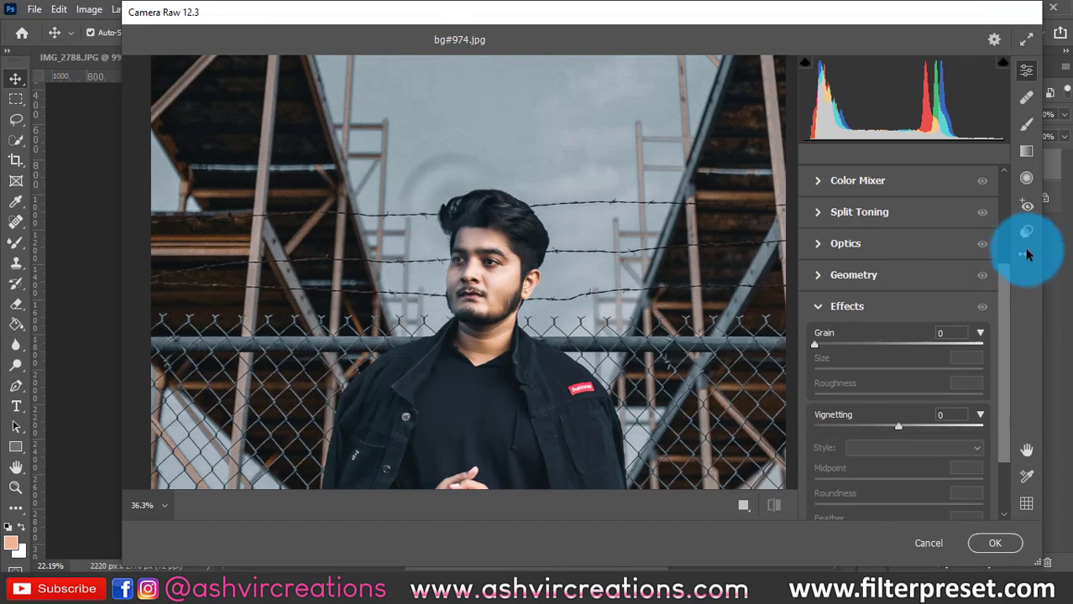
click(1026, 233)
click(1027, 73)
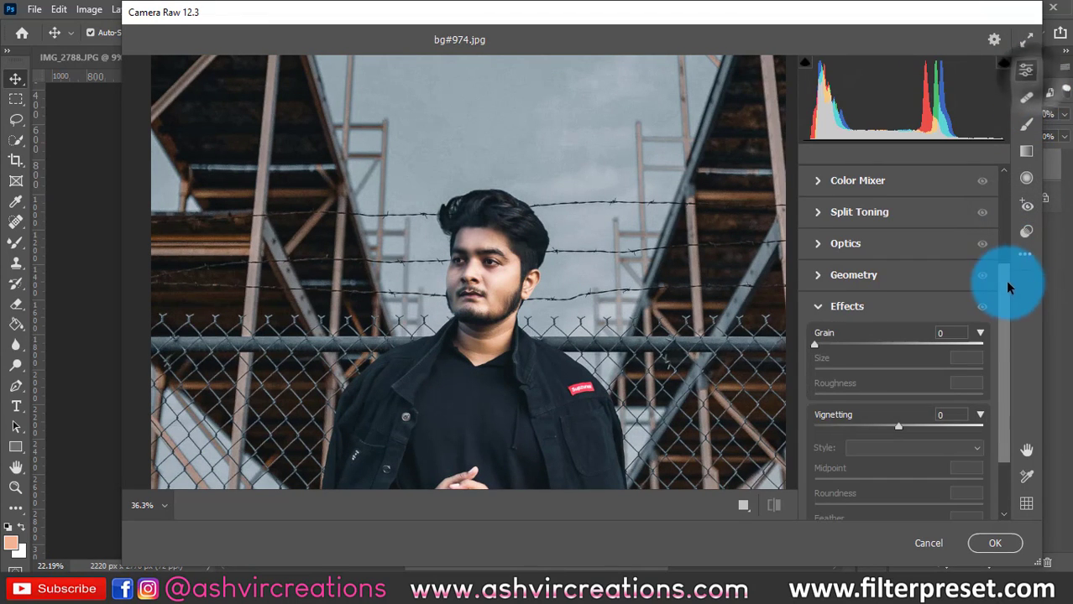
drag(1005, 291, 1005, 300)
mouse_move(851, 327)
mouse_down()
mouse_move(871, 327)
mouse_move(858, 328)
mouse_up()
scroll(474, 266, up, 3)
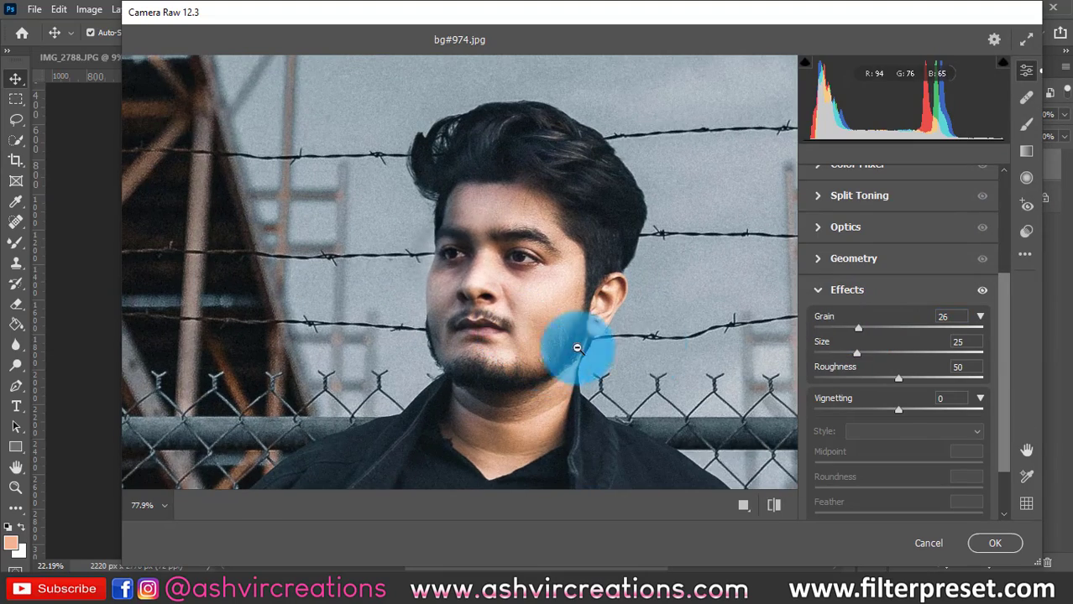
click(990, 544)
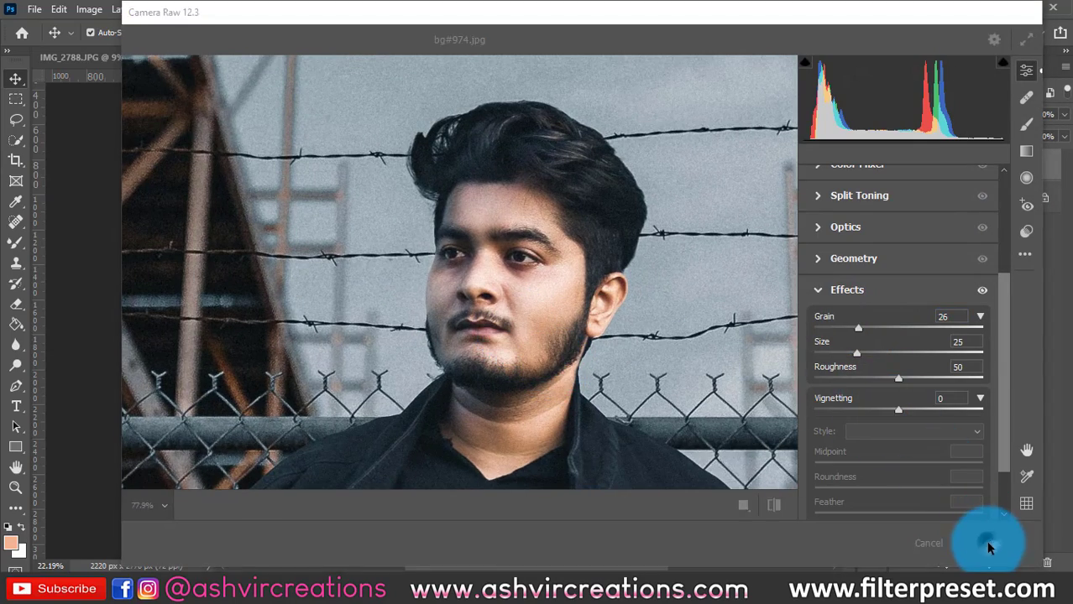
Inspect the grain on the face, and review the whole finished image with the interface panels hidden.
scroll(419, 193, up, 5)
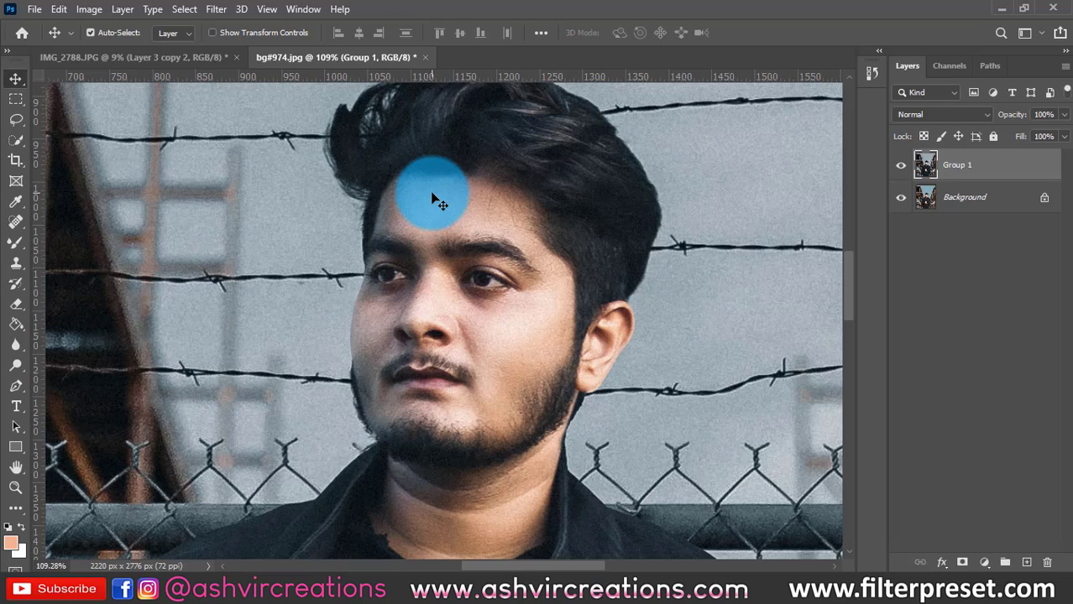
scroll(432, 197, down, 5)
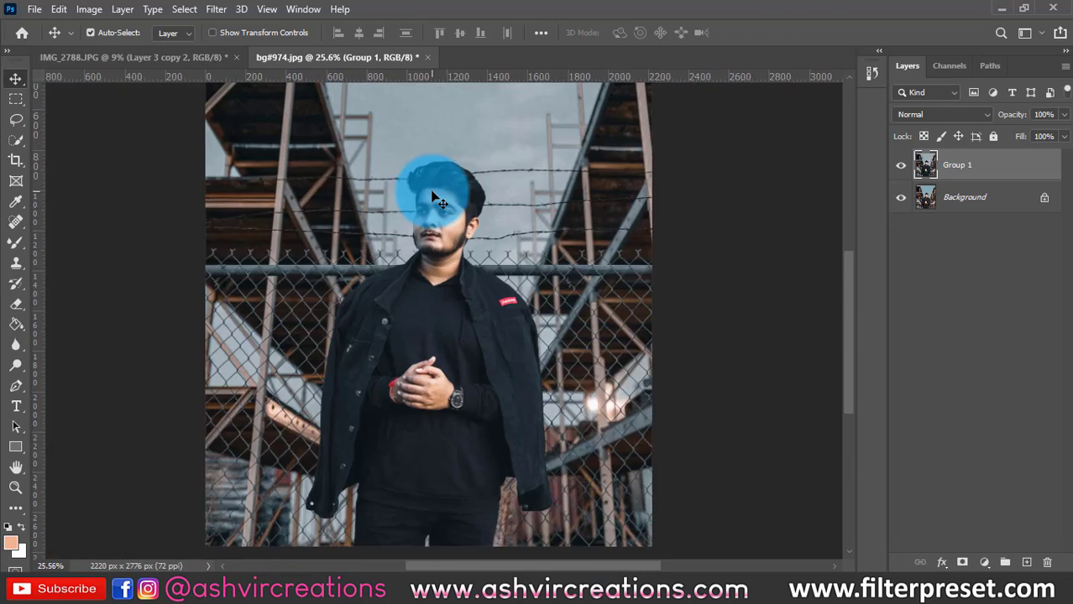
key(ctrl)
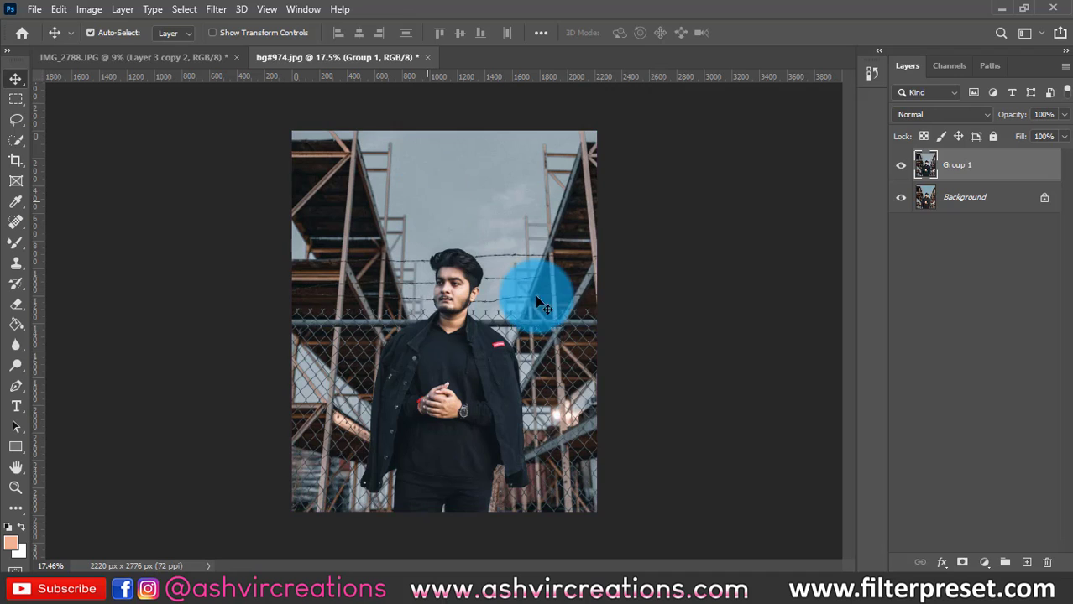
key(ctrl+0)
key(Tab)
key(ctrl+0)
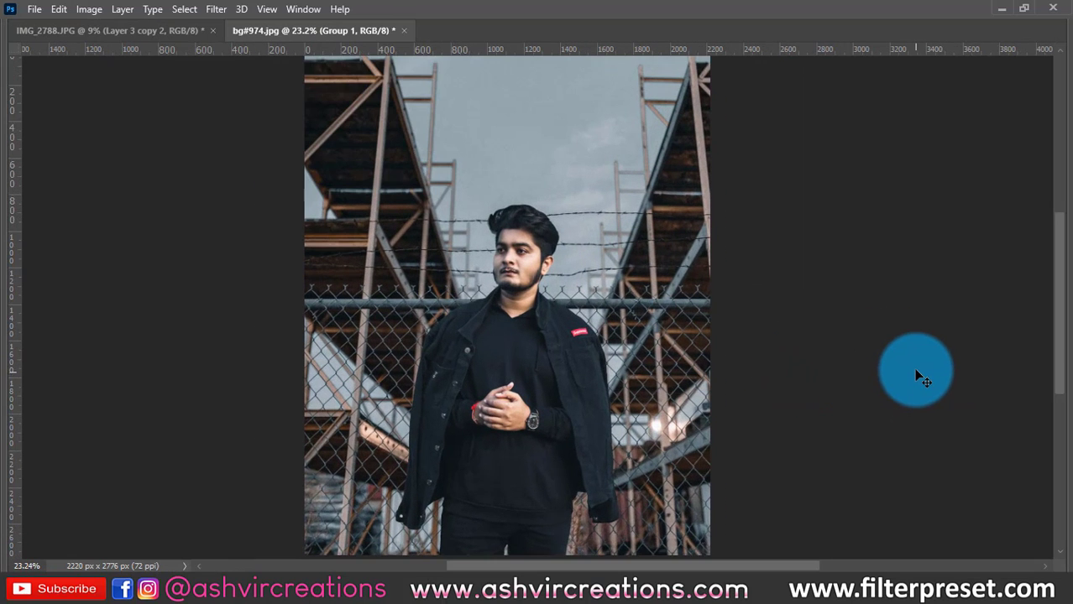
key(ctrl+0)
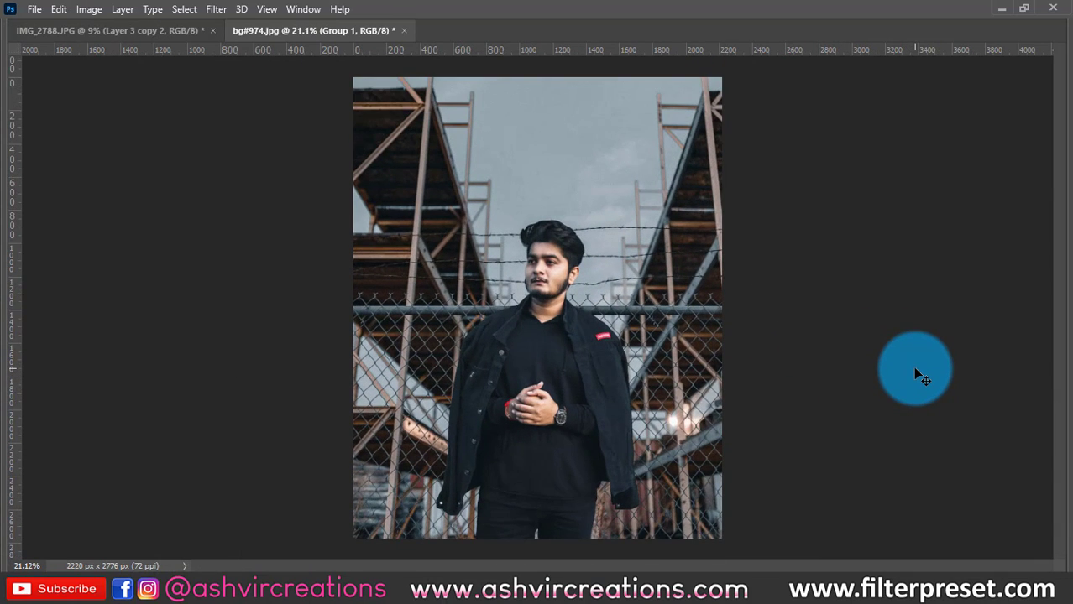
key(ctrl+r)
key(ctrl+0)
scroll(898, 360, down, 1)
key(ctrl+r)
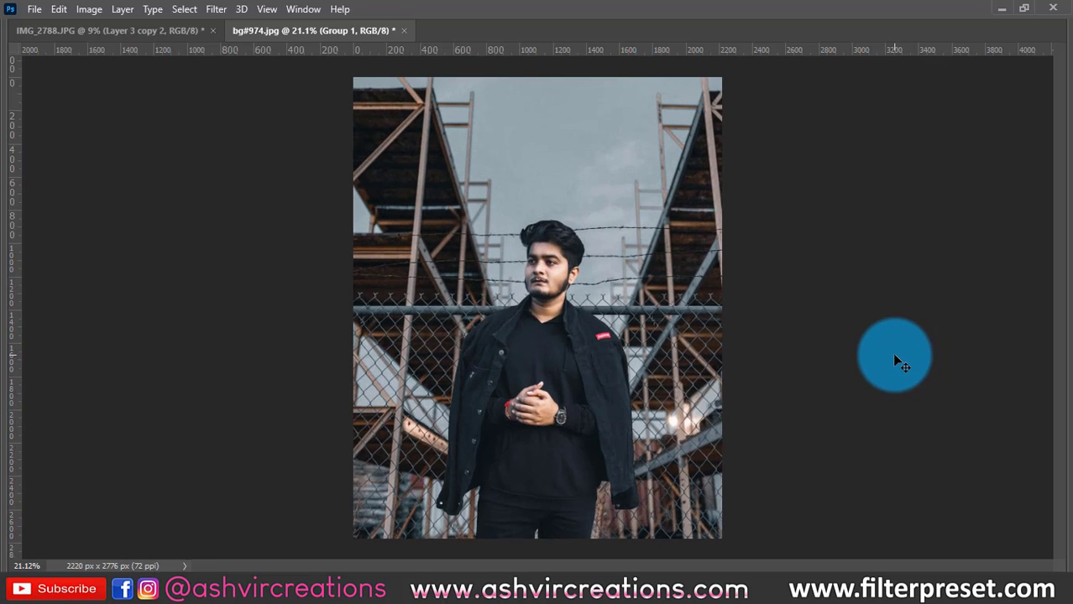
key(Tab)
scroll(785, 336, down, 2)
scroll(786, 336, up, 2)
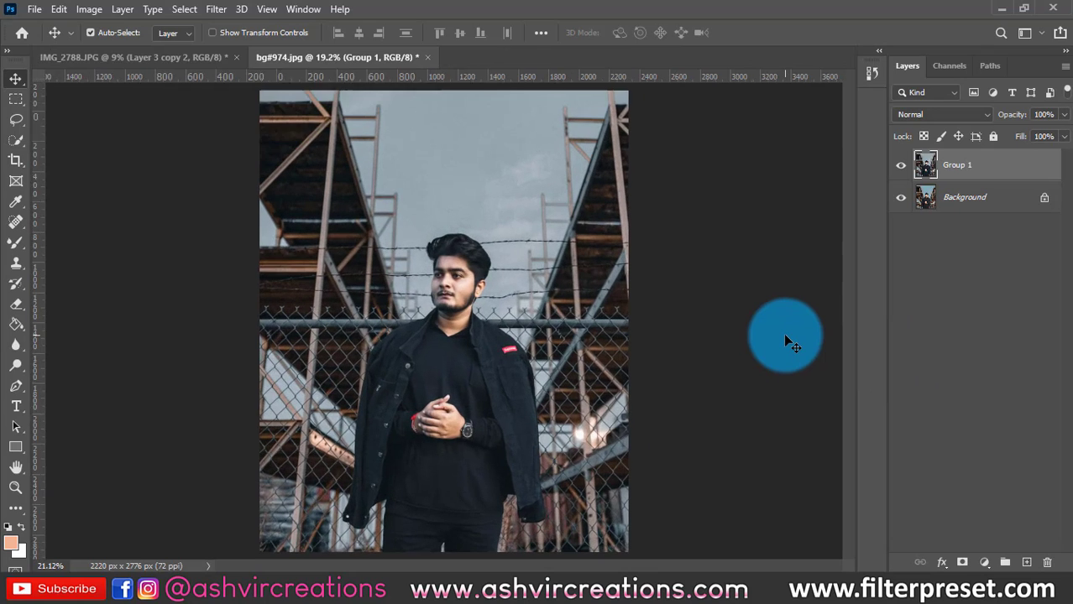